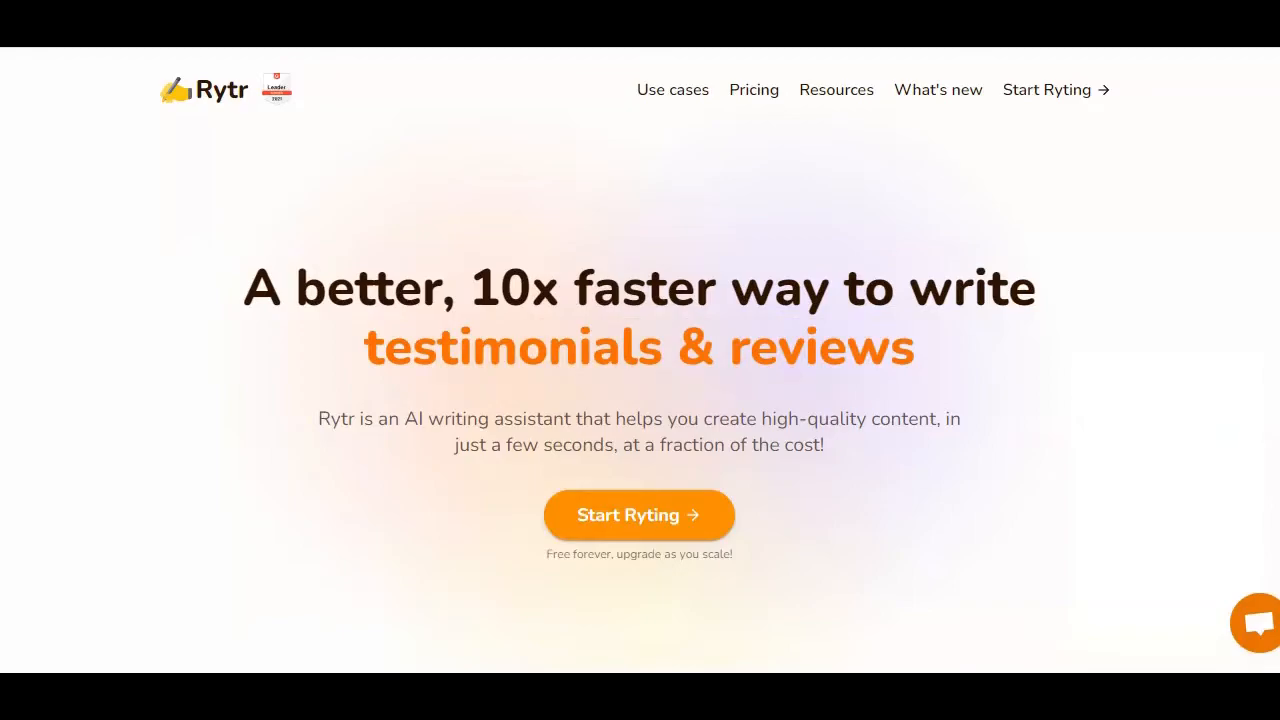
# Compare Rytr's pricing plans with the prices of script-writing gigs on Fiverr.
pyautogui.click(745, 95)
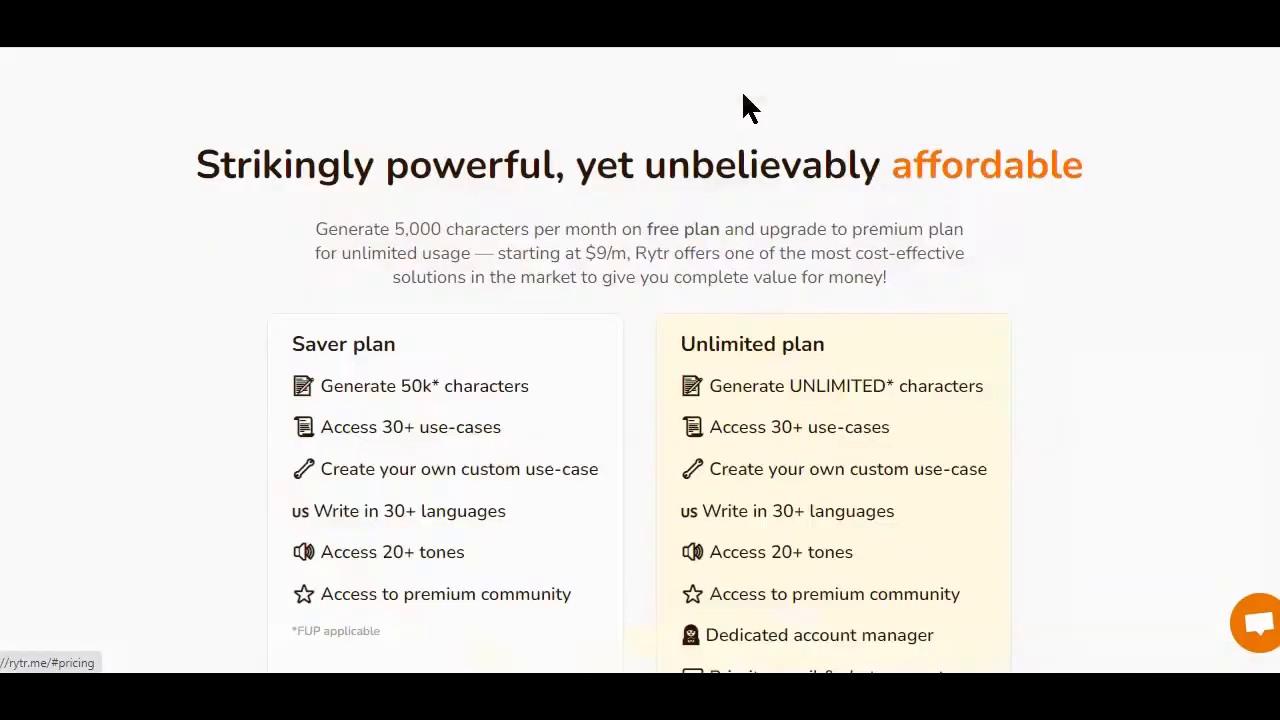
pyautogui.scroll(-5, 747, 221)
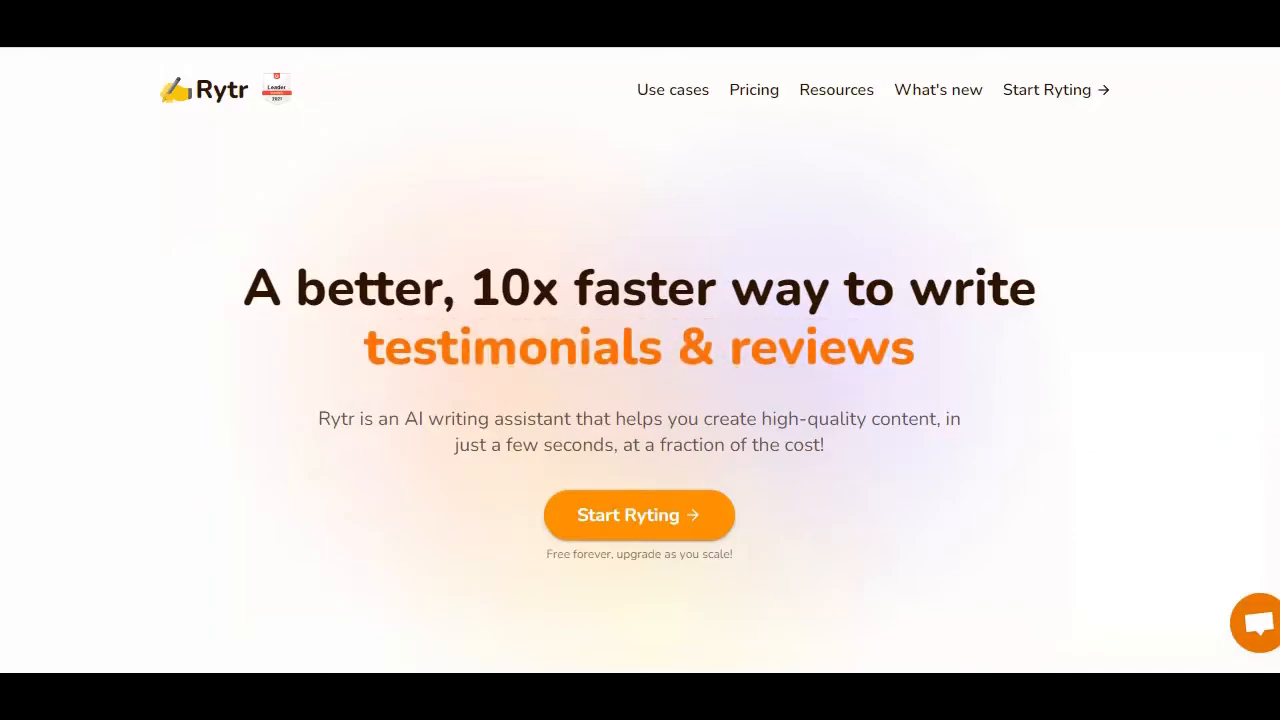
pyautogui.click(743, 92)
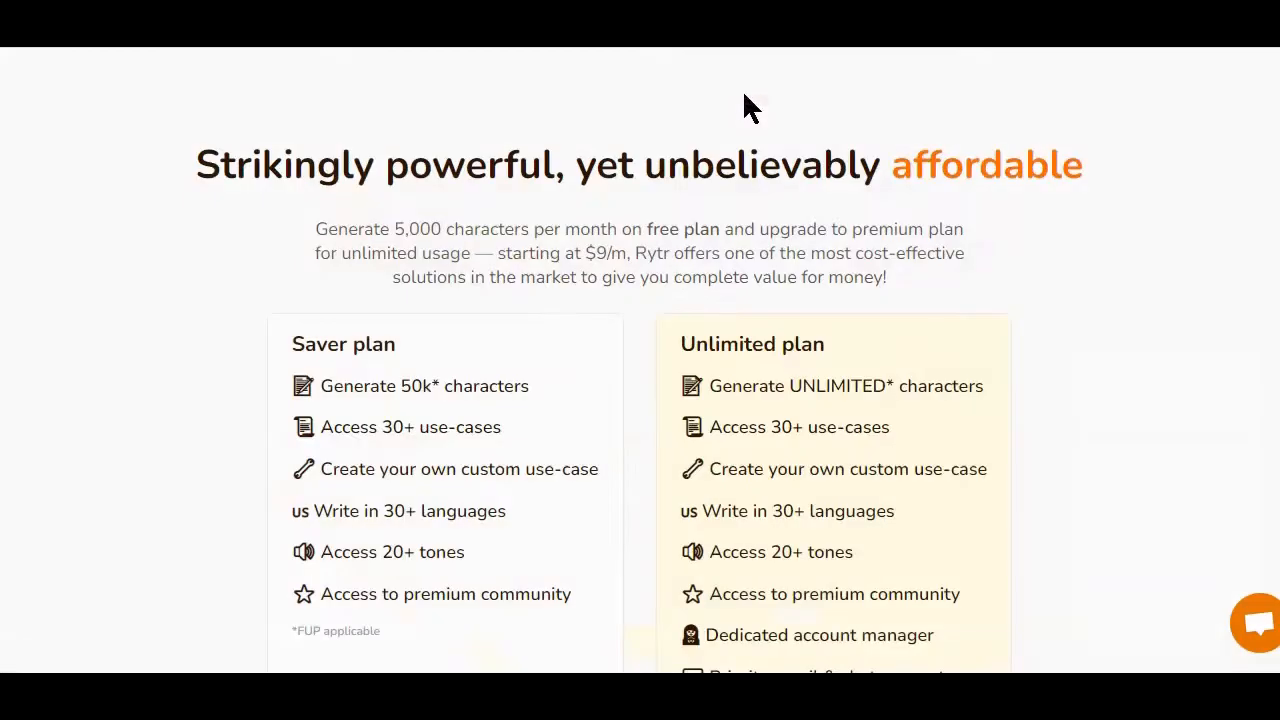
pyautogui.scroll(-3, 748, 225)
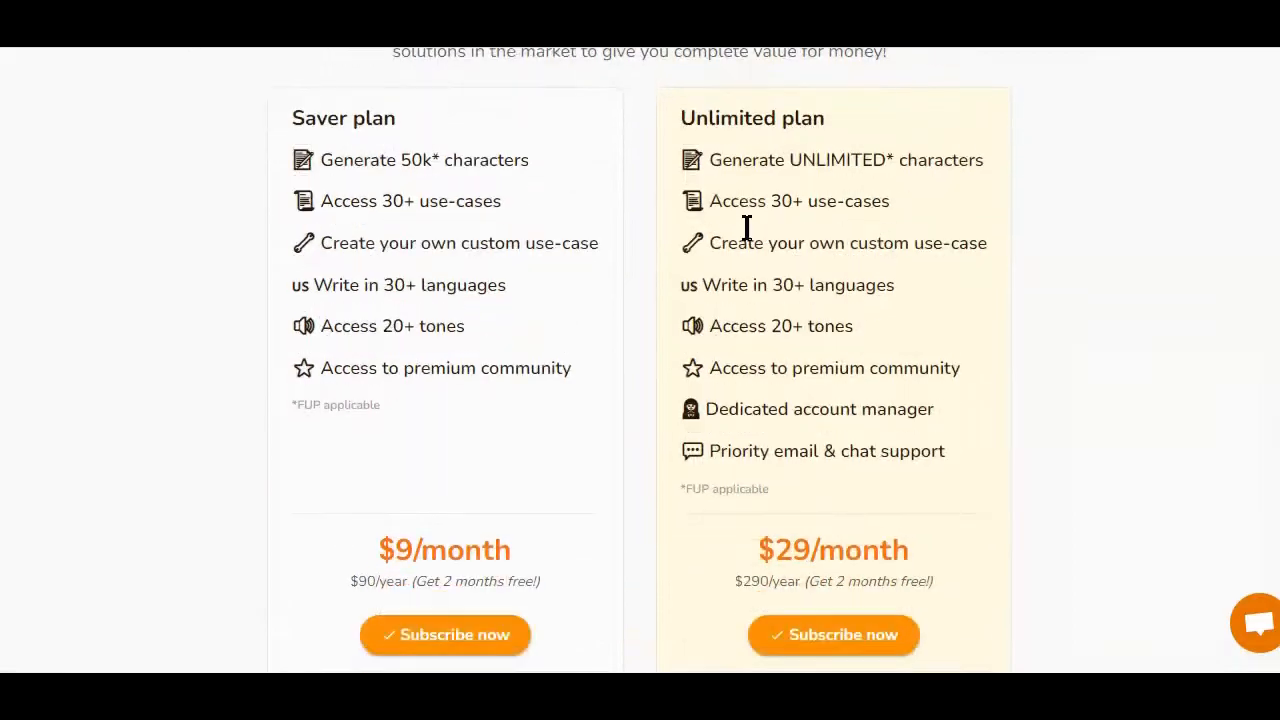
pyautogui.scroll(-1, 746, 228)
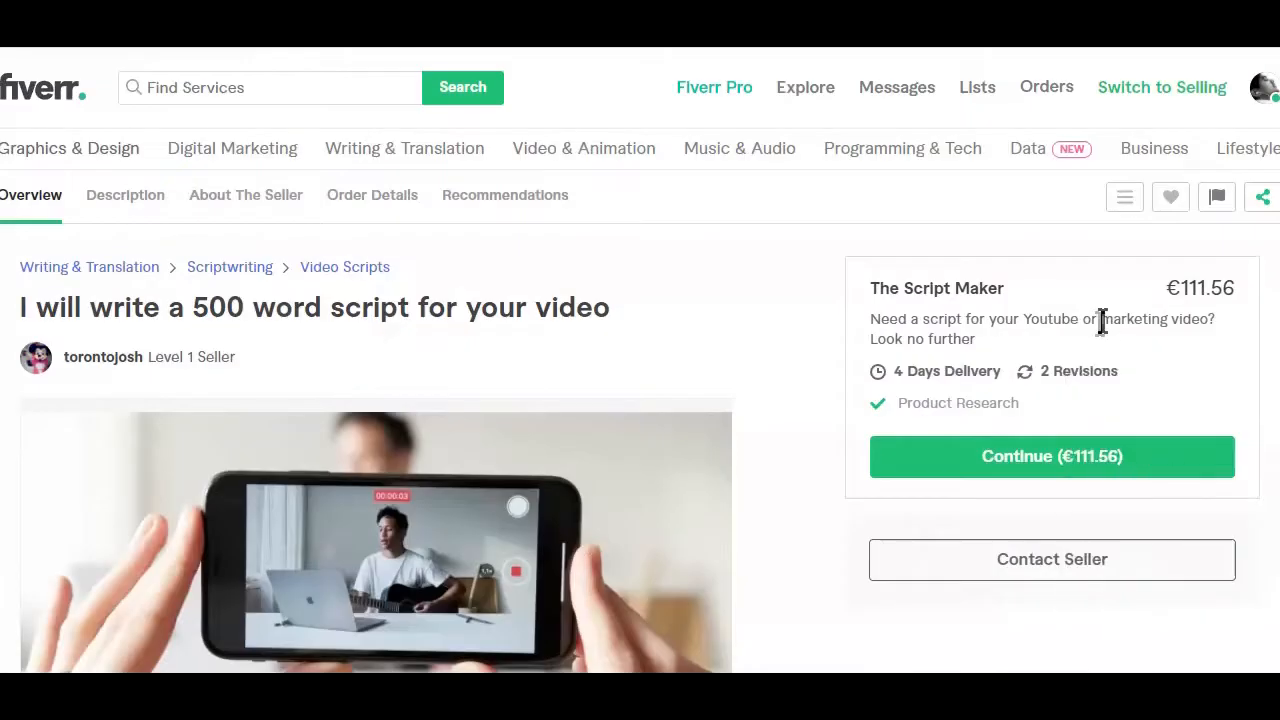
pyautogui.moveTo(193, 307); pyautogui.dragTo(644, 310)
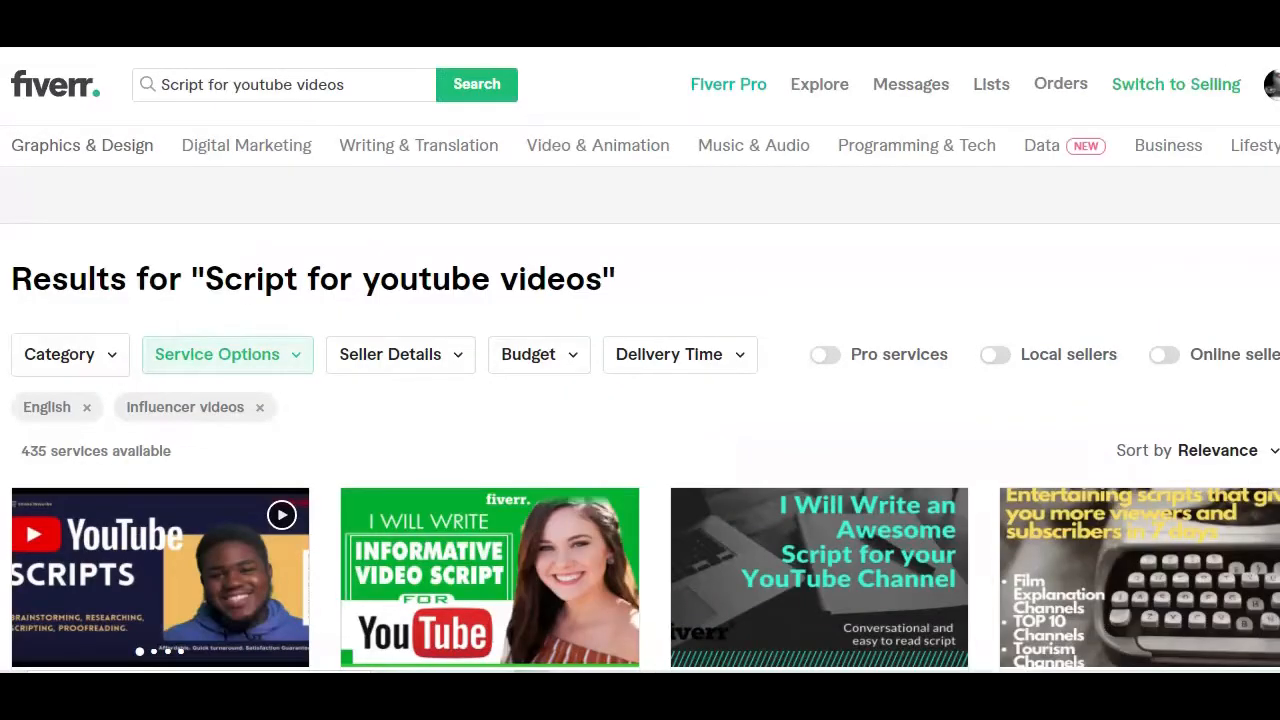
pyautogui.scroll(-4, 640, 360)
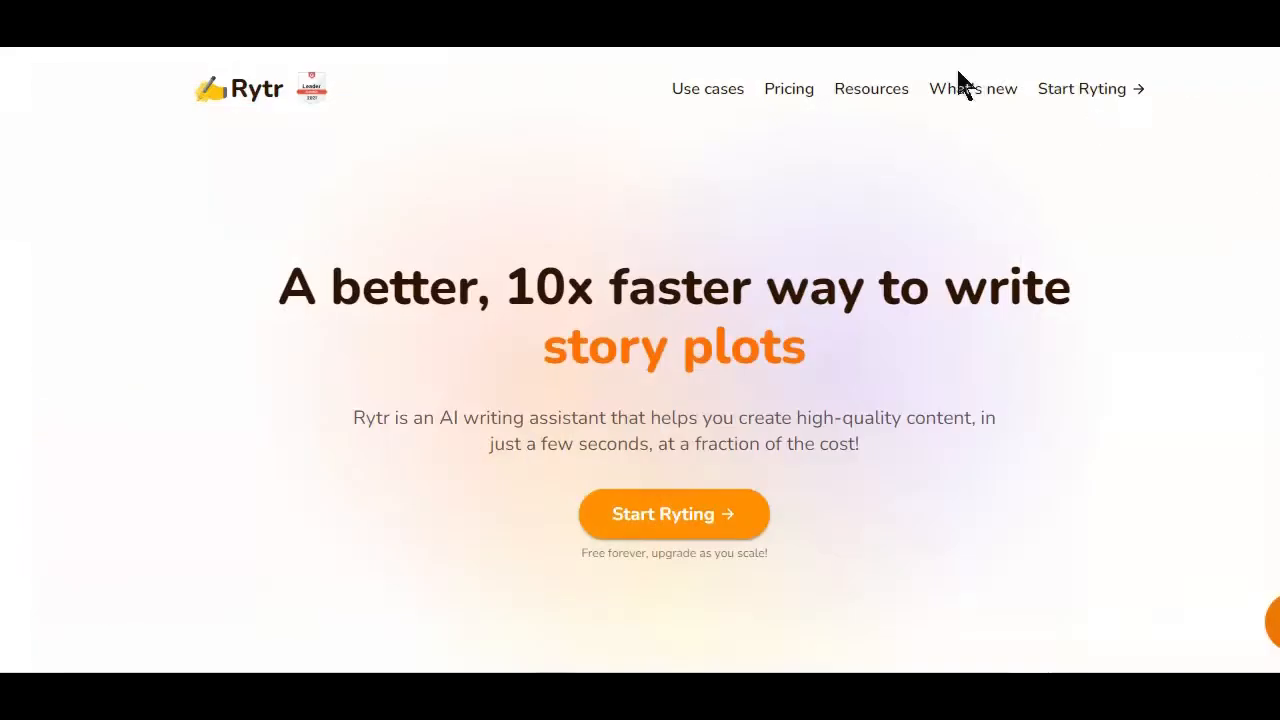
# Examine the Saver and Unlimited plan features in Rytr's pricing section.
pyautogui.click(797, 90)
pyautogui.scroll(-4, 800, 90)
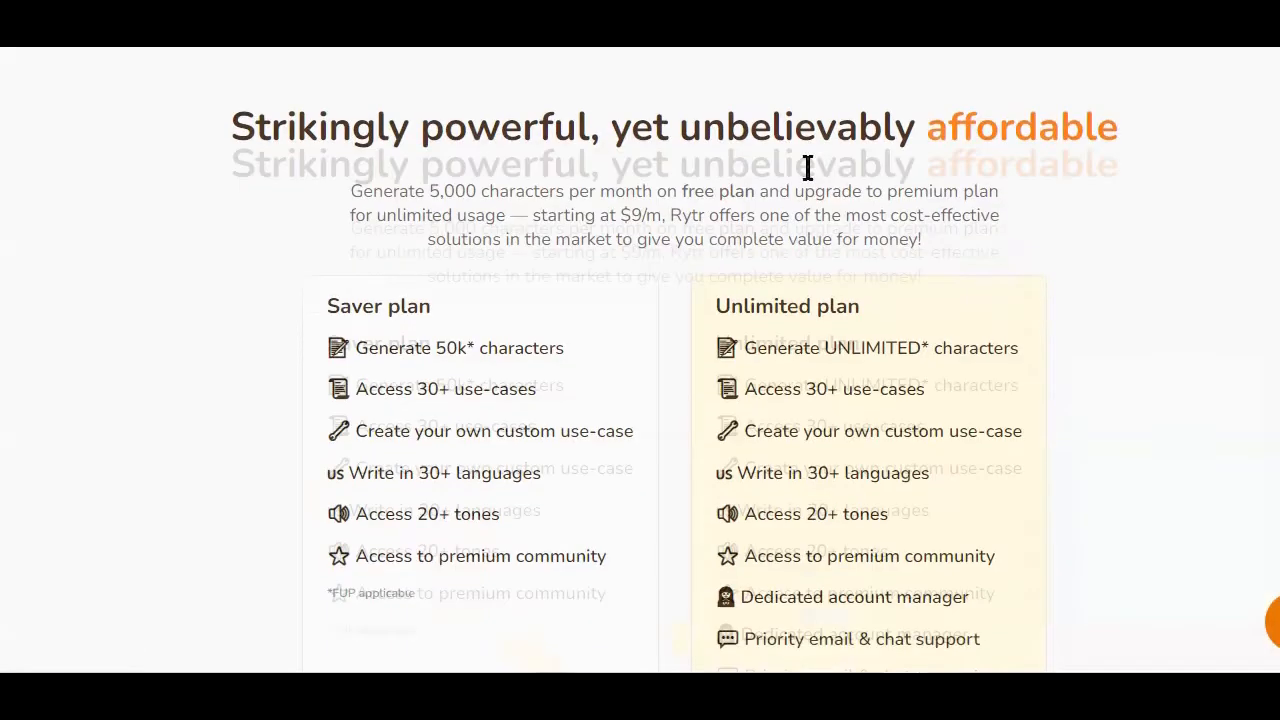
pyautogui.scroll(2, 806, 162)
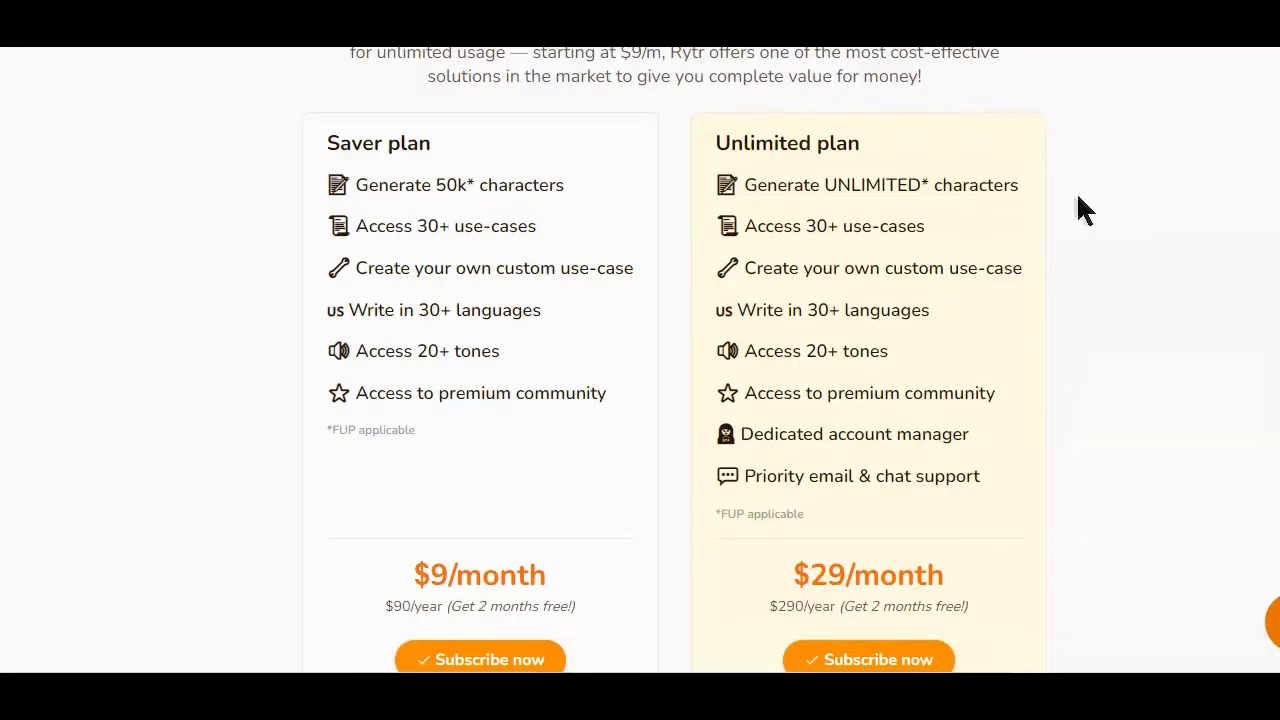
pyautogui.moveTo(748, 186); pyautogui.dragTo(1020, 184)
pyautogui.moveTo(746, 225); pyautogui.dragTo(986, 246)
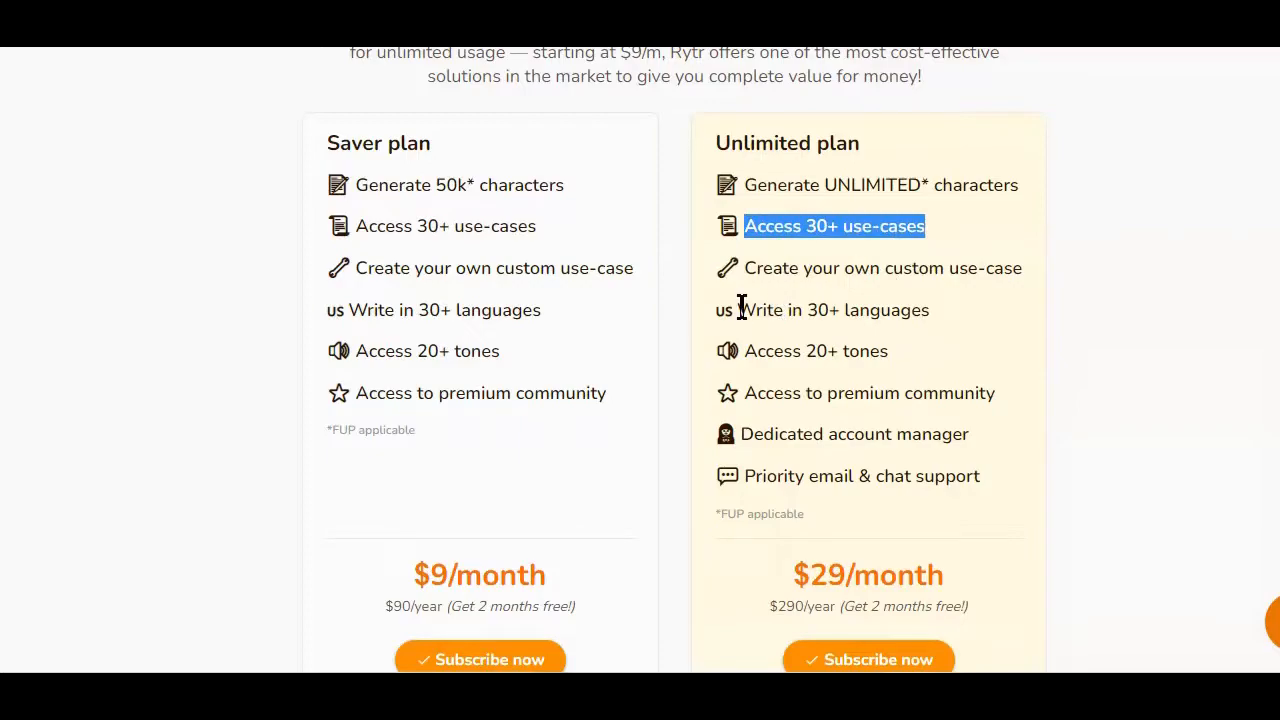
pyautogui.moveTo(747, 348); pyautogui.dragTo(888, 352)
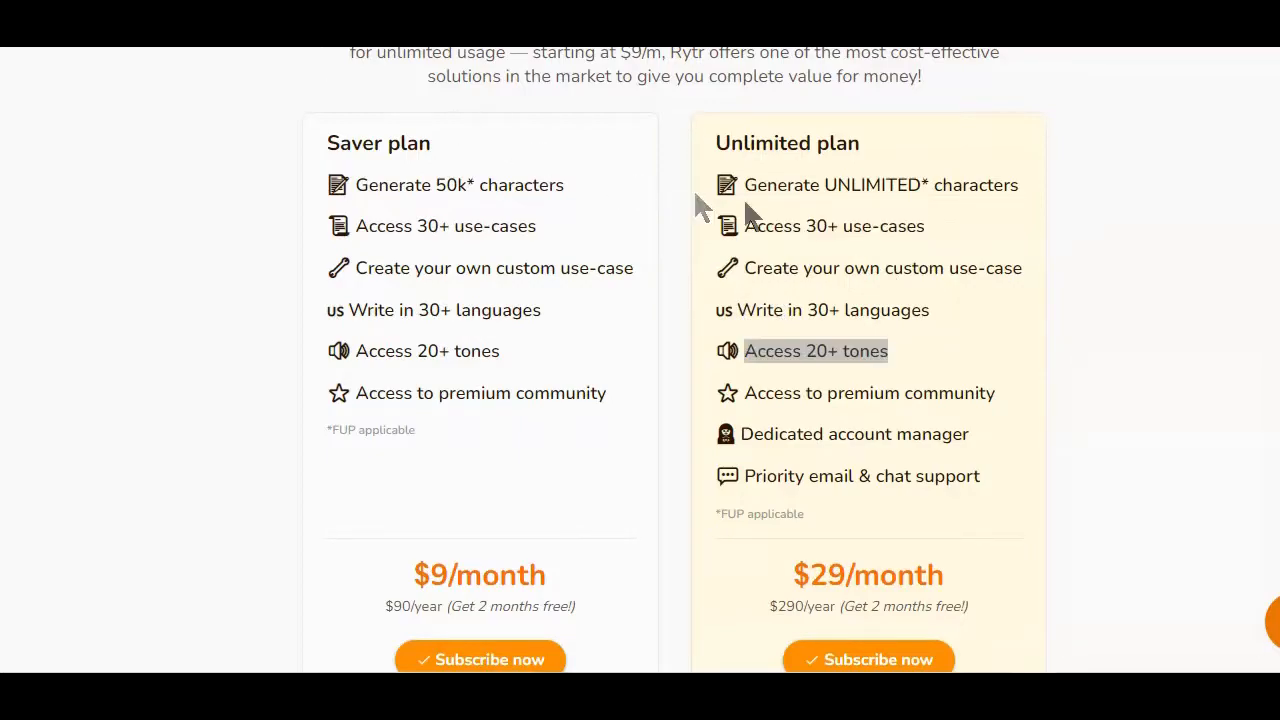
pyautogui.click(1090, 220)
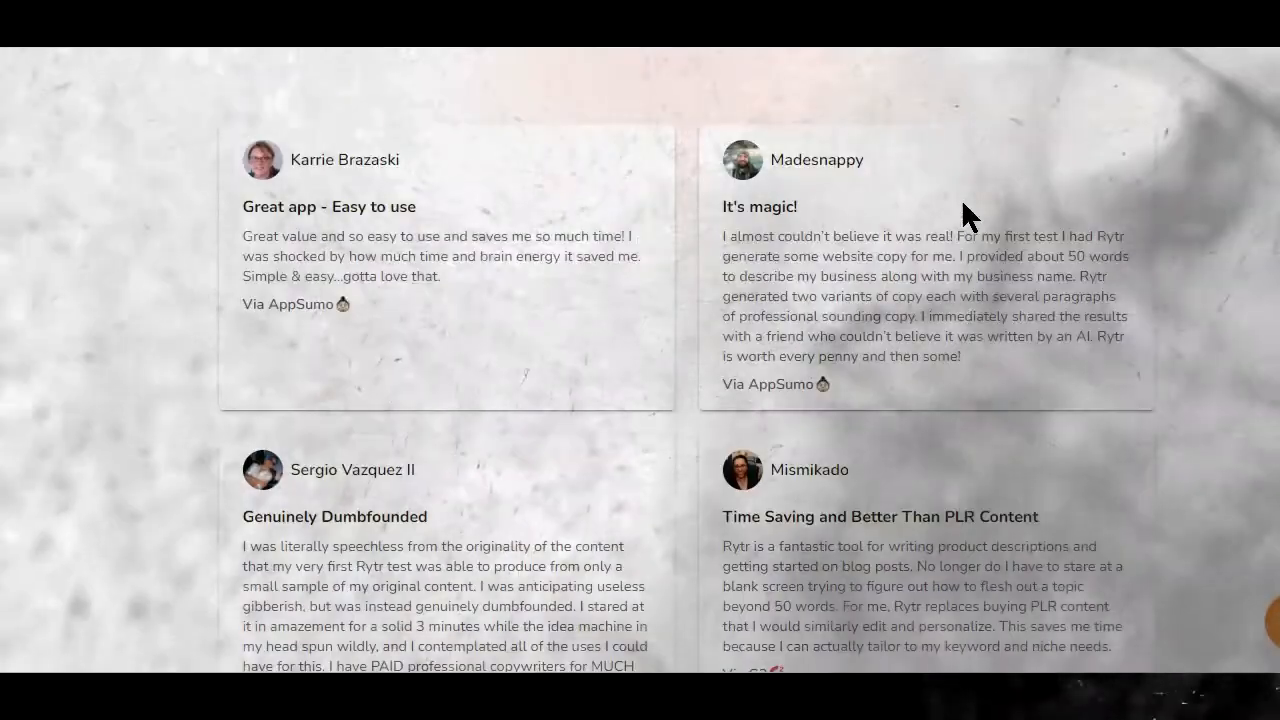
# Open the Rytr editor and create a new document named tie.
pyautogui.scroll(12, 961, 198)
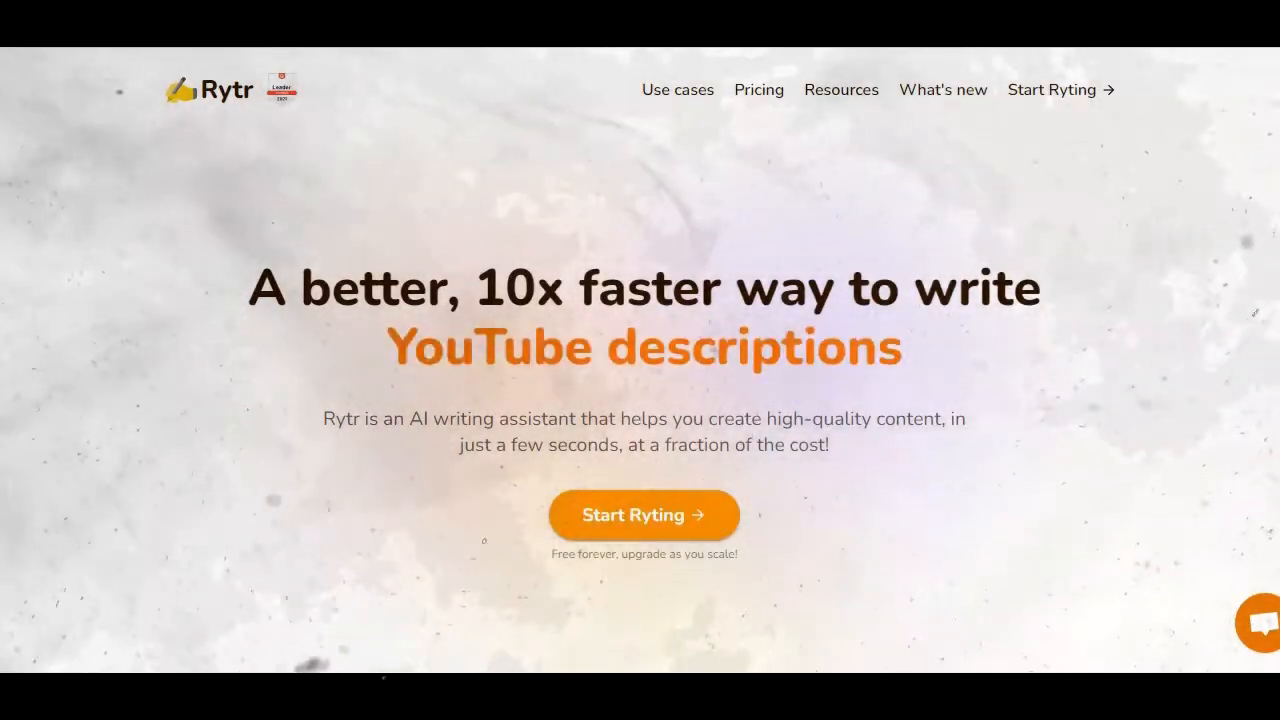
pyautogui.scroll(-1, 925, 415)
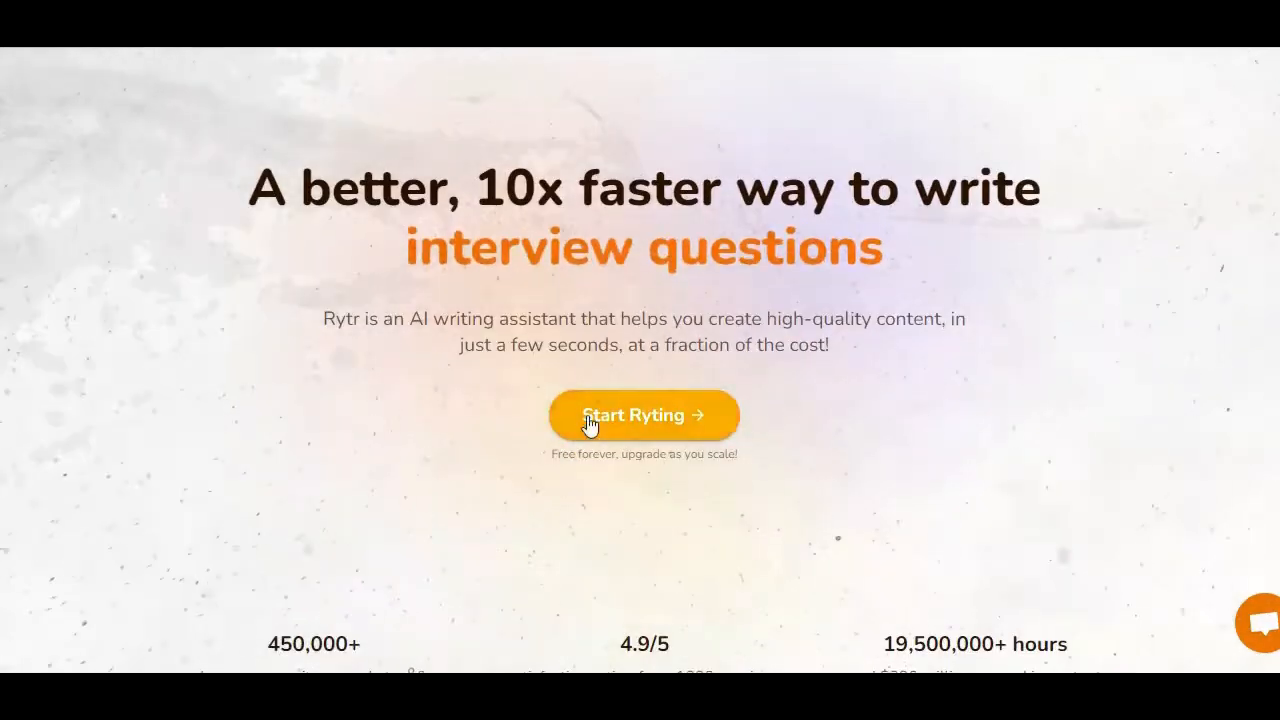
pyautogui.scroll(1, 600, 426)
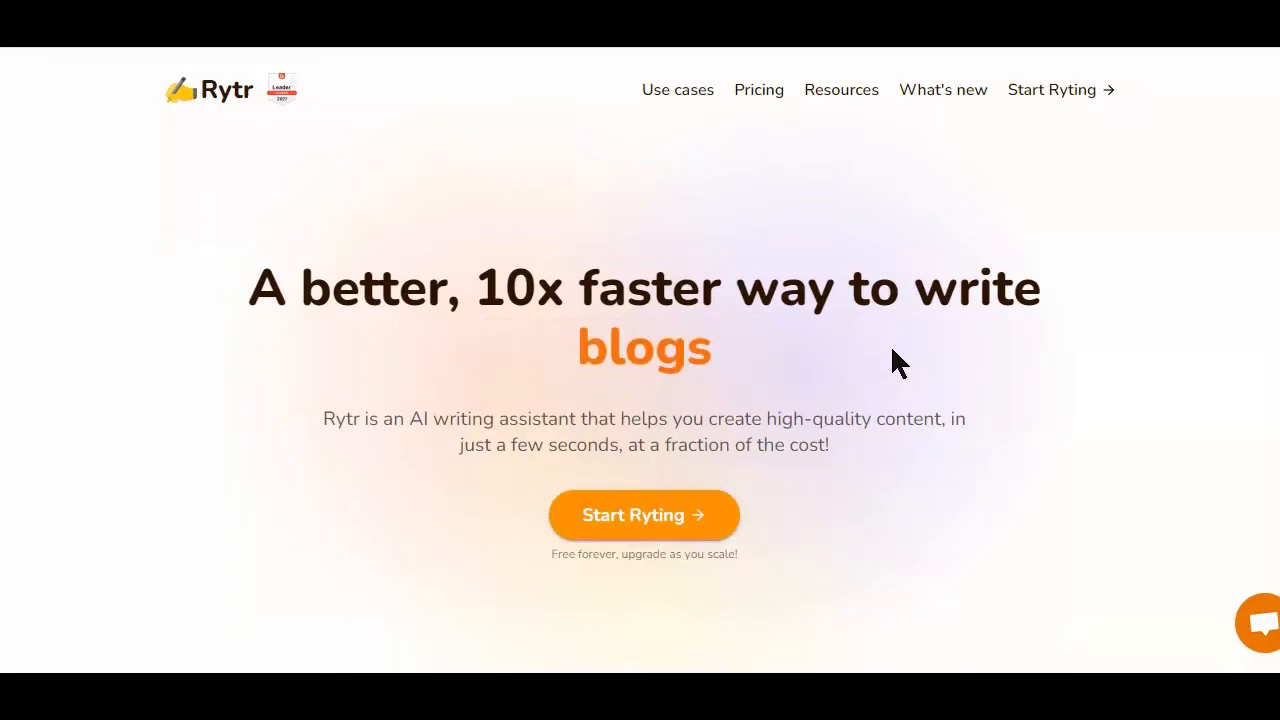
pyautogui.click(632, 527)
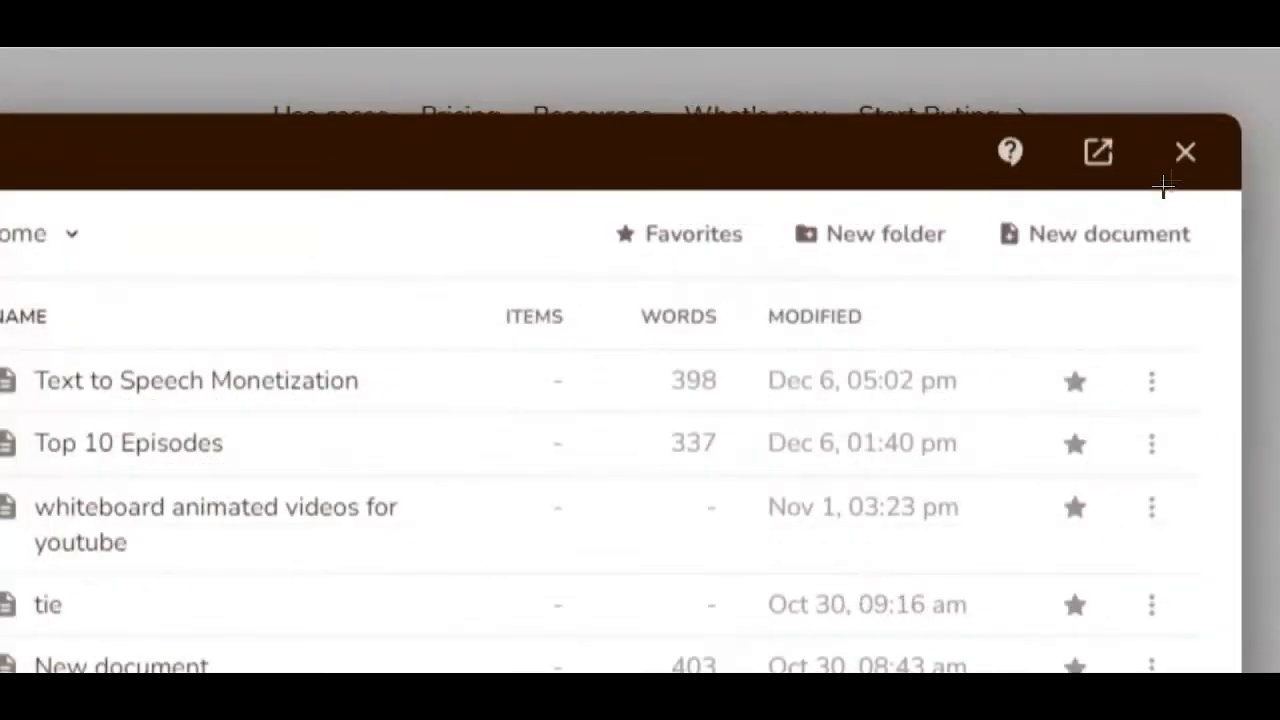
pyautogui.click(1100, 233)
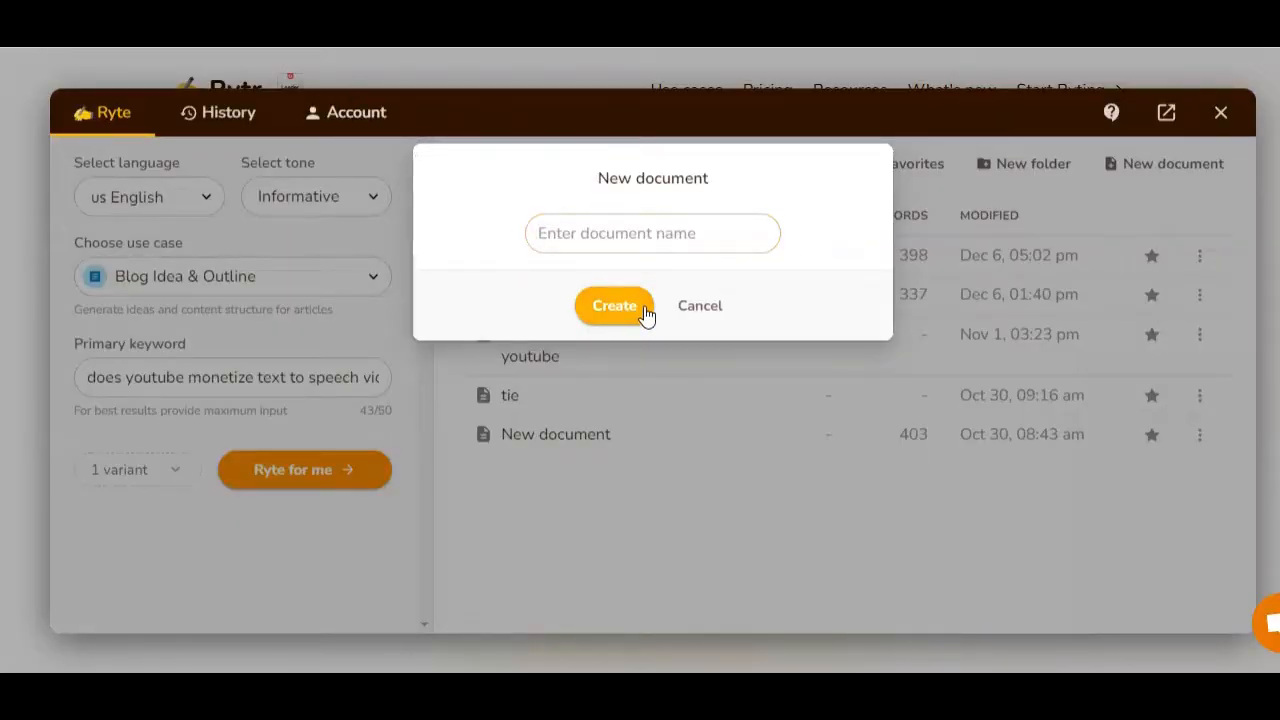
pyautogui.click(630, 234)
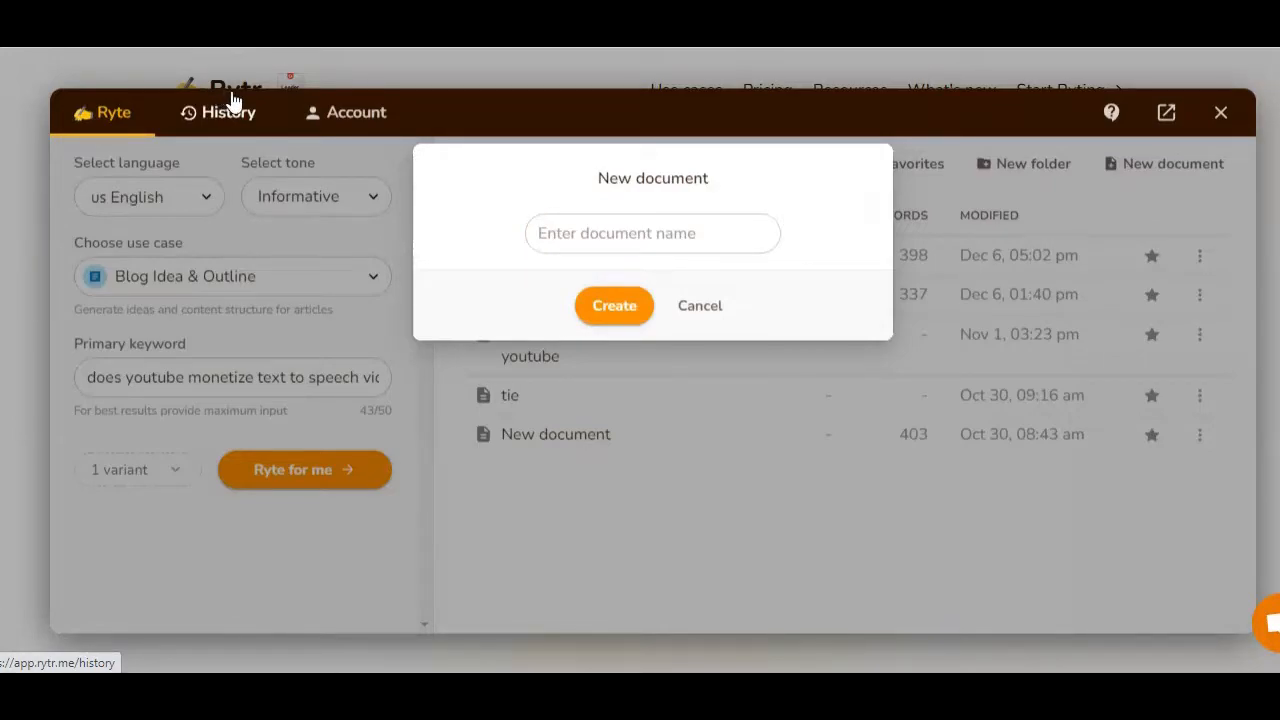
pyautogui.click(553, 233)
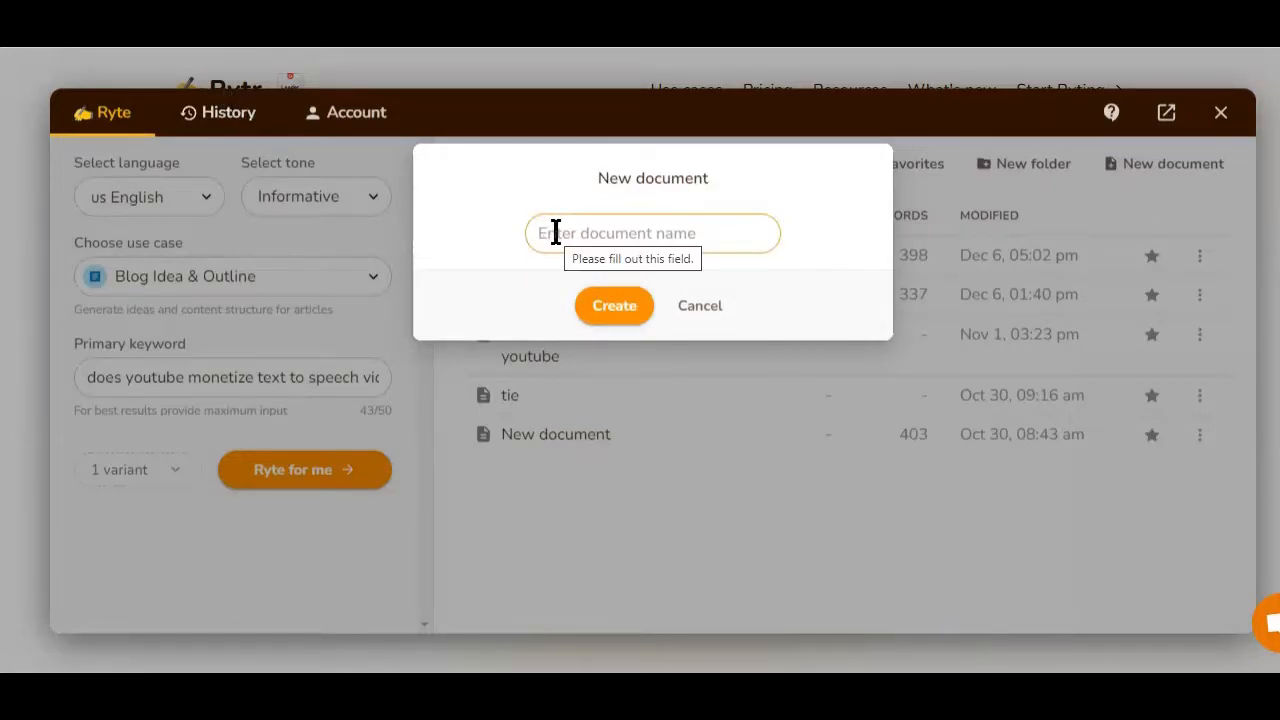
pyautogui.write('tie')
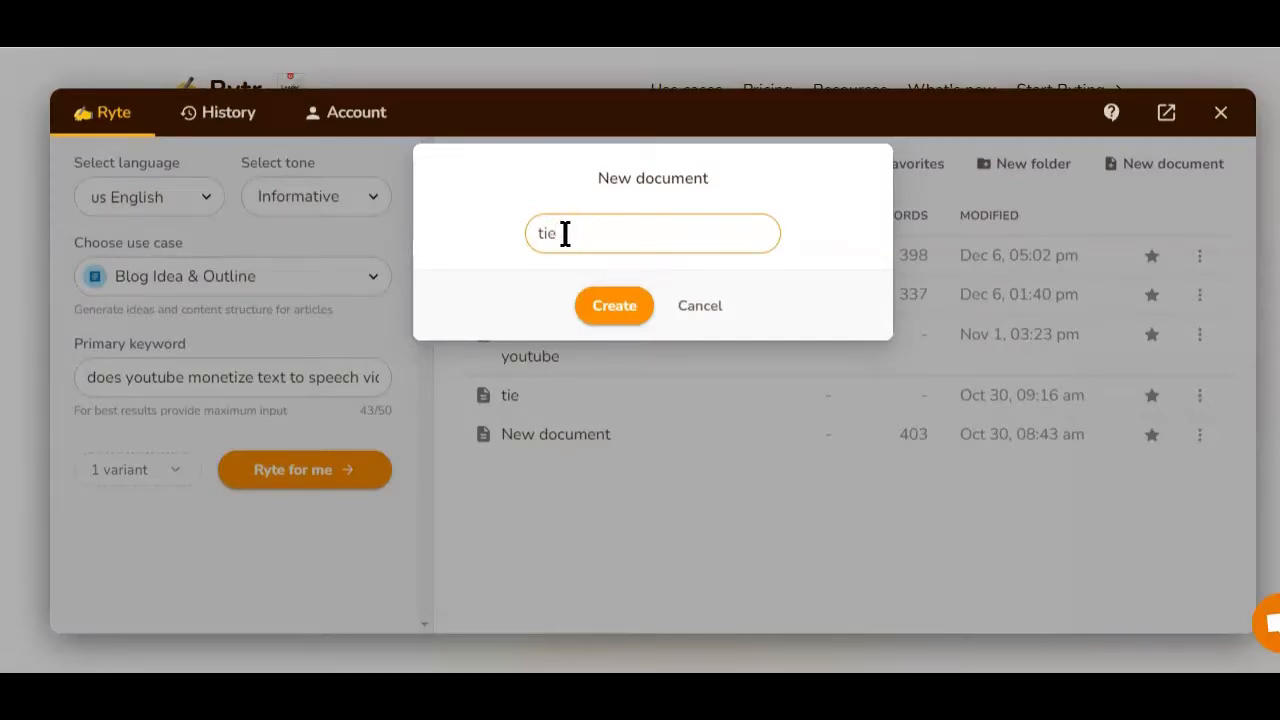
pyautogui.click(616, 306)
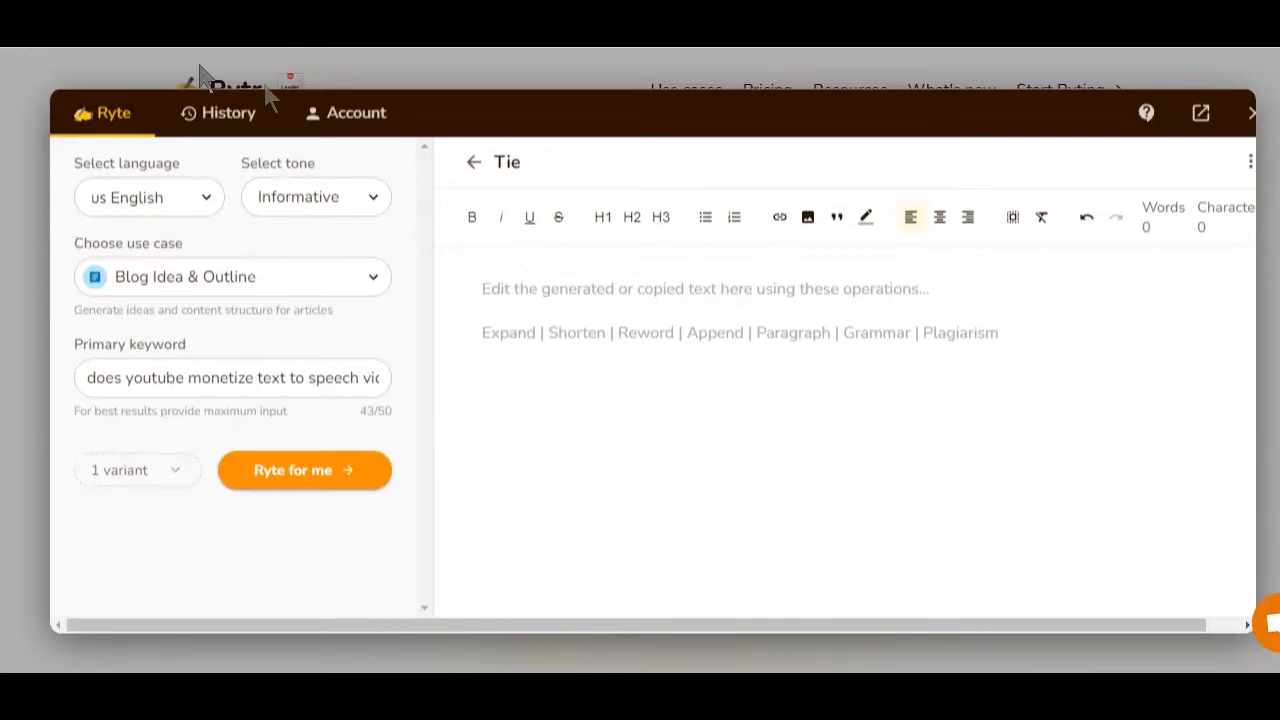
pyautogui.click(526, 162)
pyautogui.moveTo(529, 163); pyautogui.dragTo(501, 162)
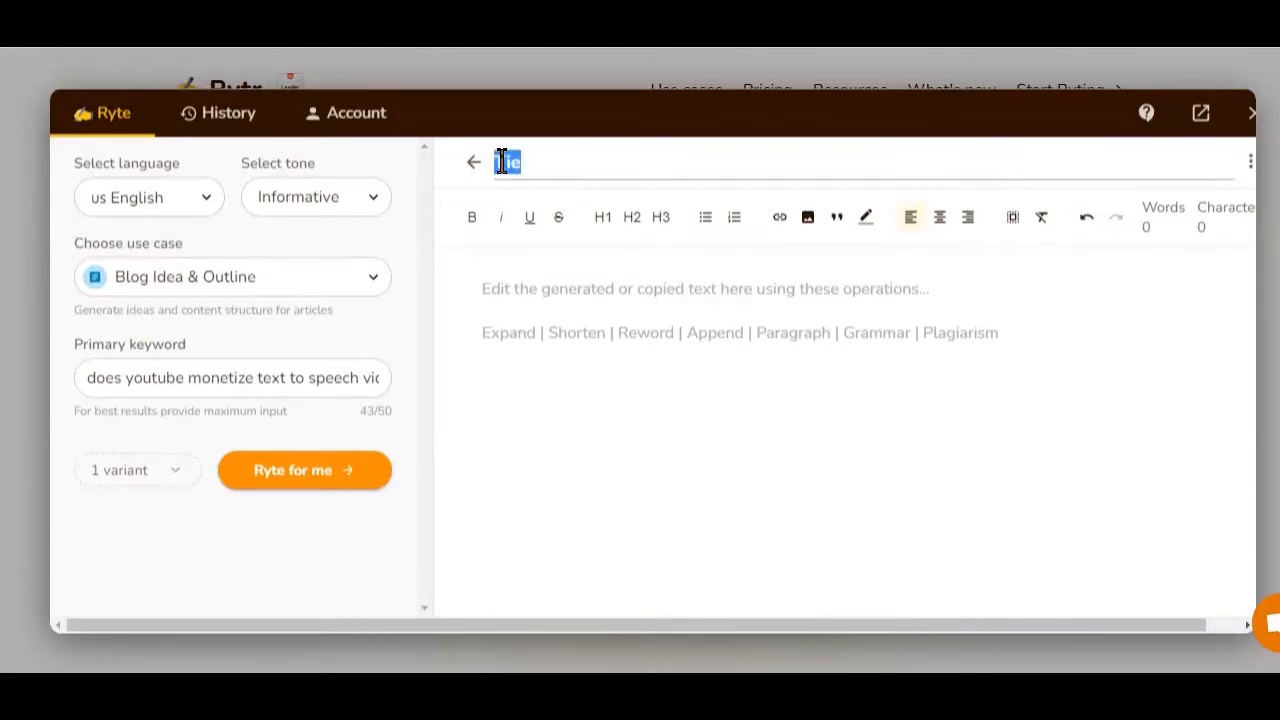
pyautogui.press('Return')
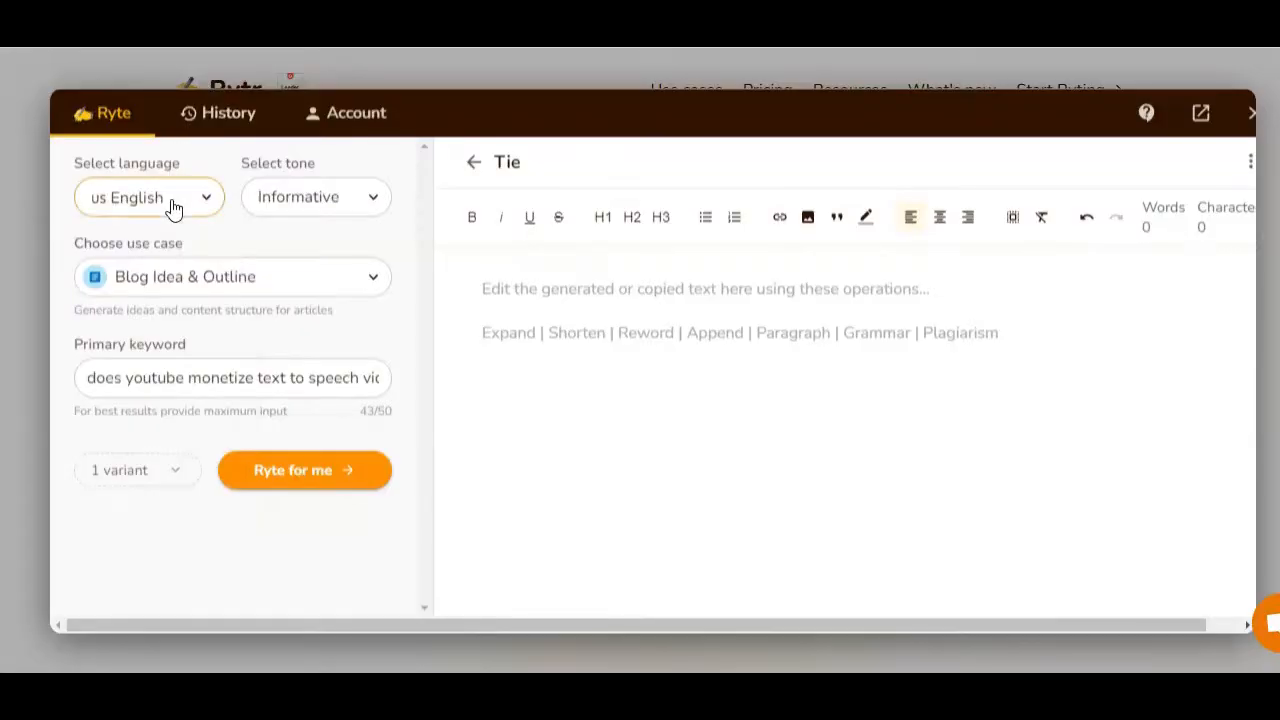
# Browse the list of available output languages.
pyautogui.click(173, 206)
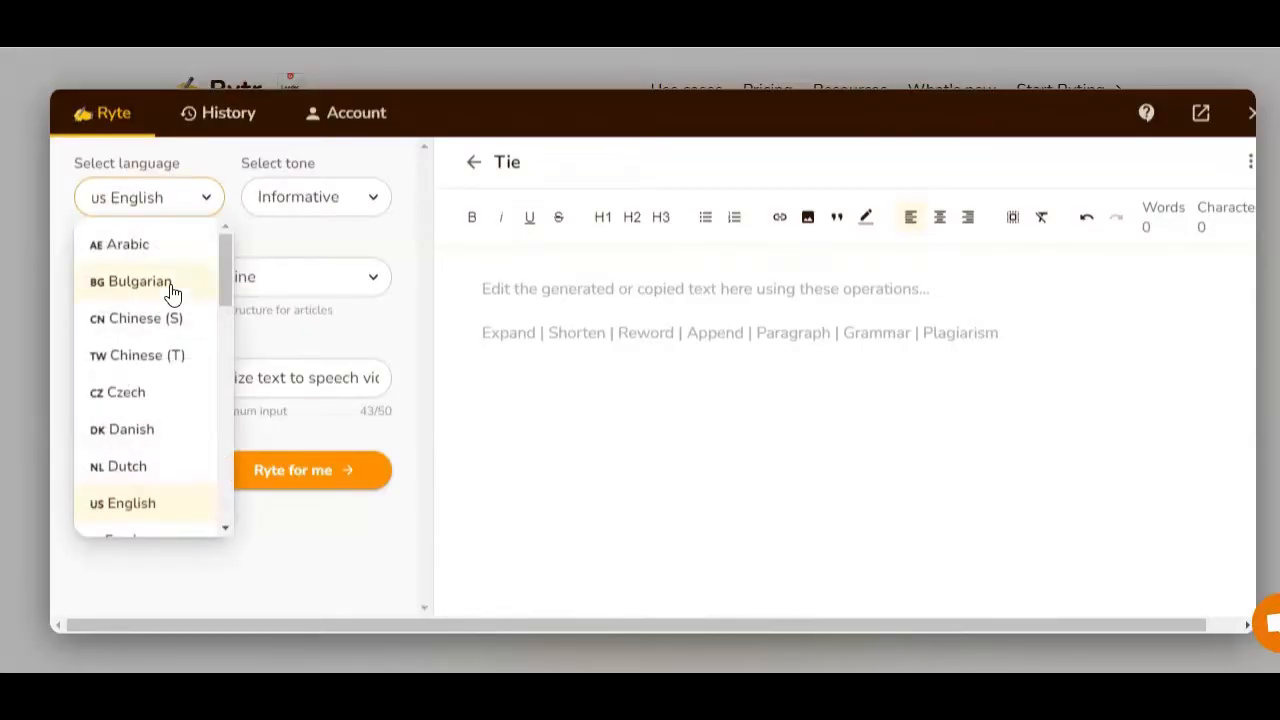
pyautogui.scroll(-9, 172, 290)
pyautogui.scroll(-2, 173, 289)
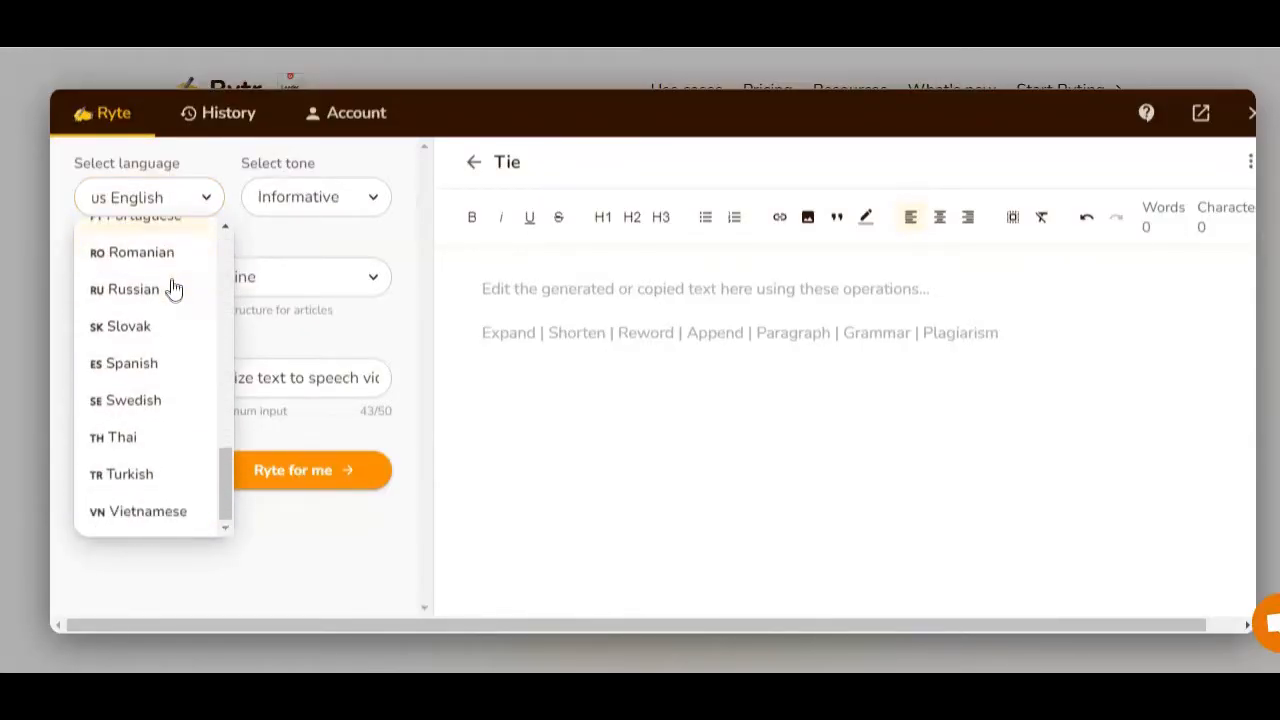
pyautogui.scroll(5, 173, 288)
pyautogui.scroll(1, 173, 288)
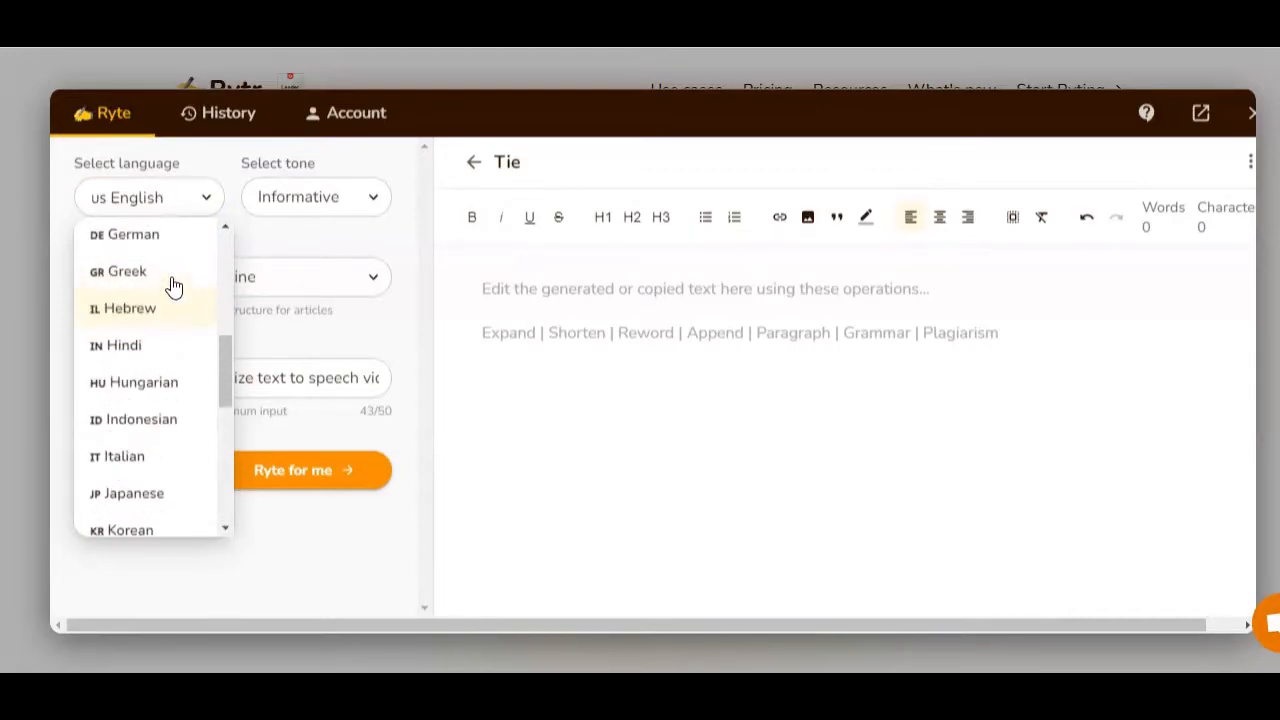
pyautogui.scroll(4, 190, 282)
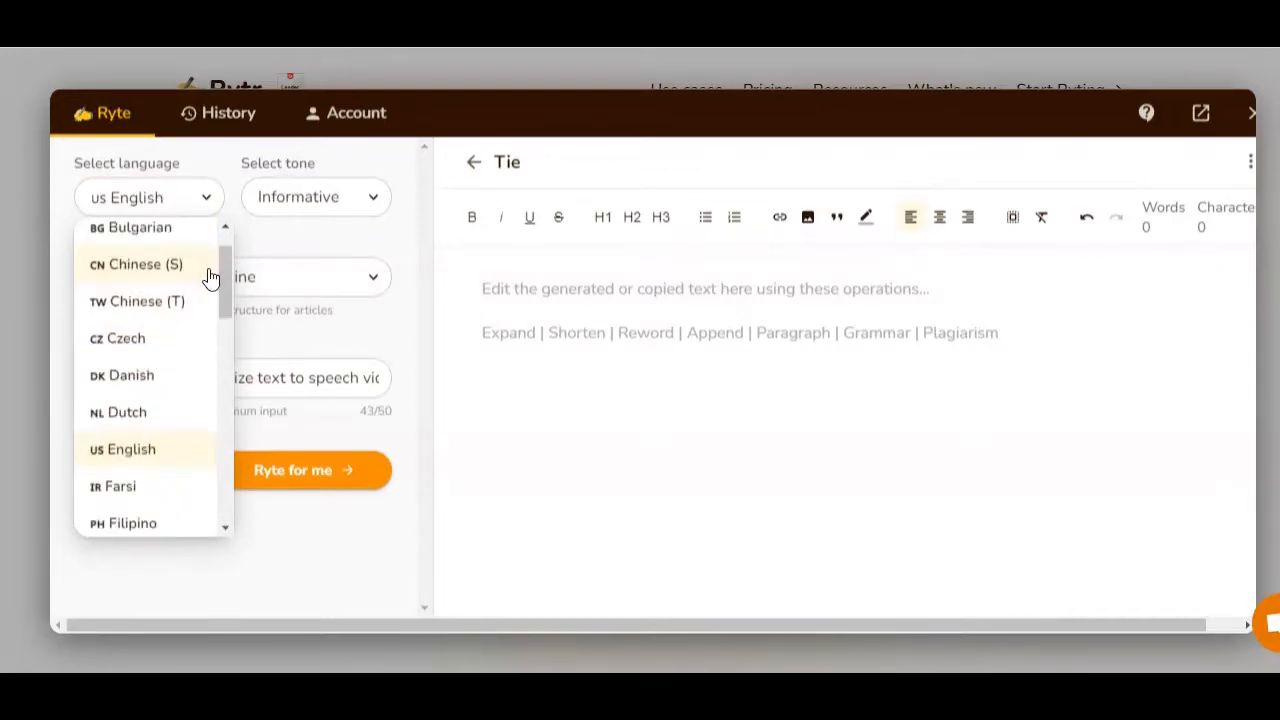
pyautogui.scroll(-3, 172, 317)
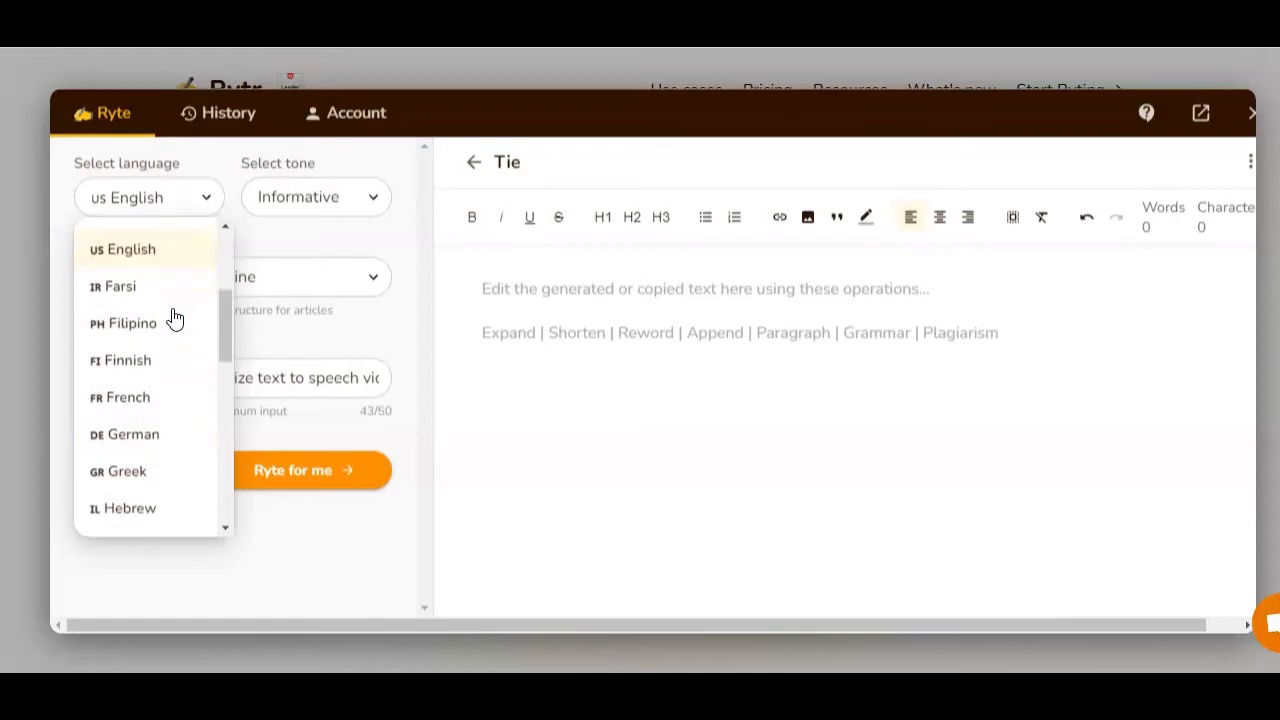
pyautogui.scroll(-2, 175, 319)
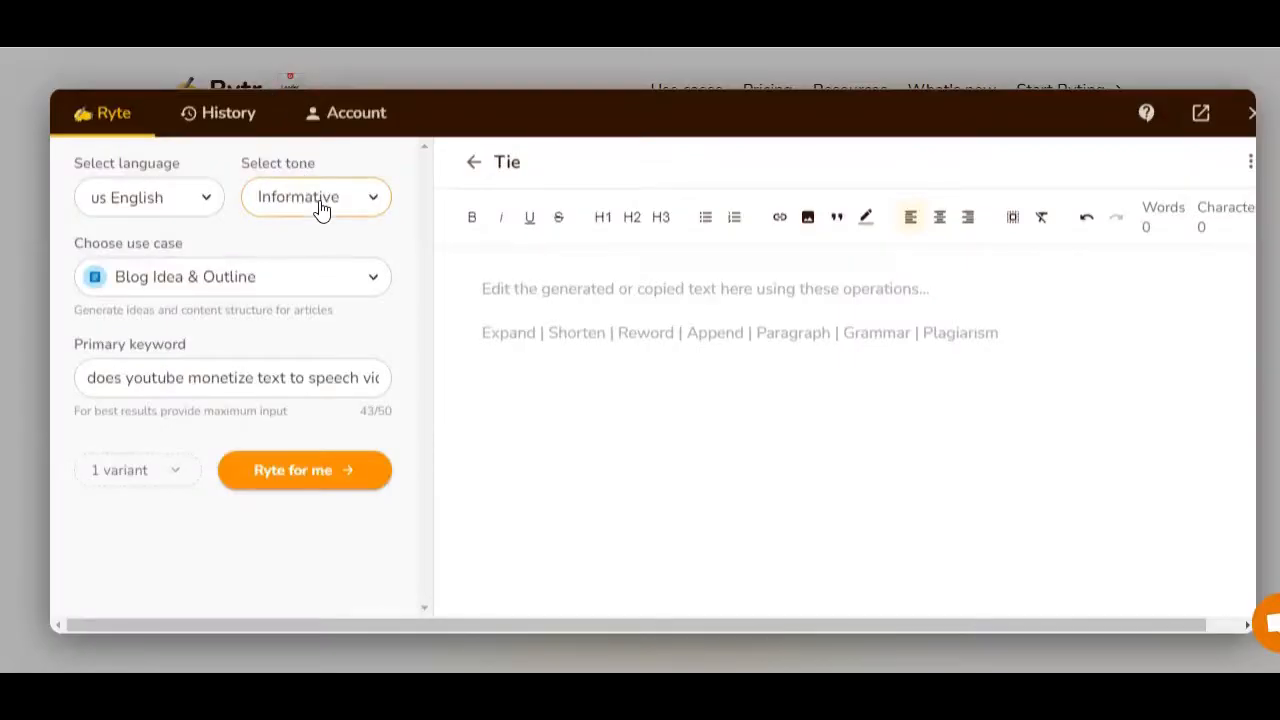
# Browse the available writing tone options.
pyautogui.click(320, 206)
pyautogui.scroll(-2, 297, 300)
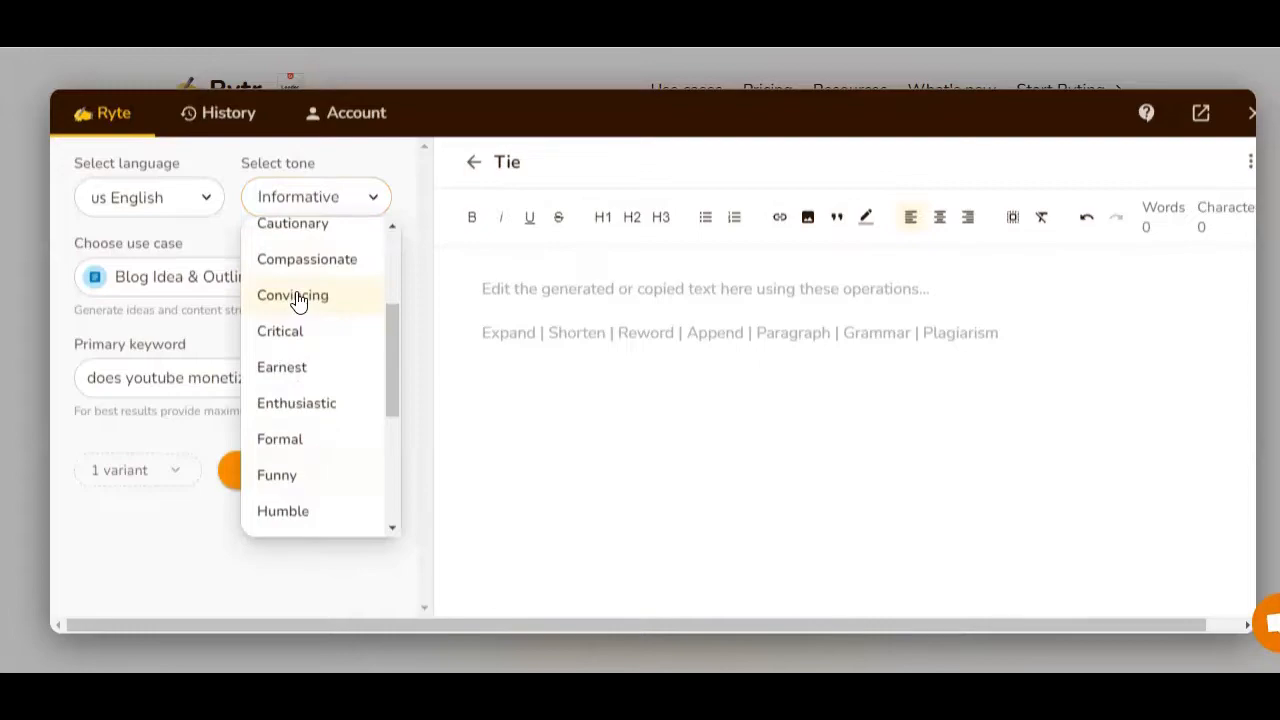
pyautogui.scroll(-4, 297, 300)
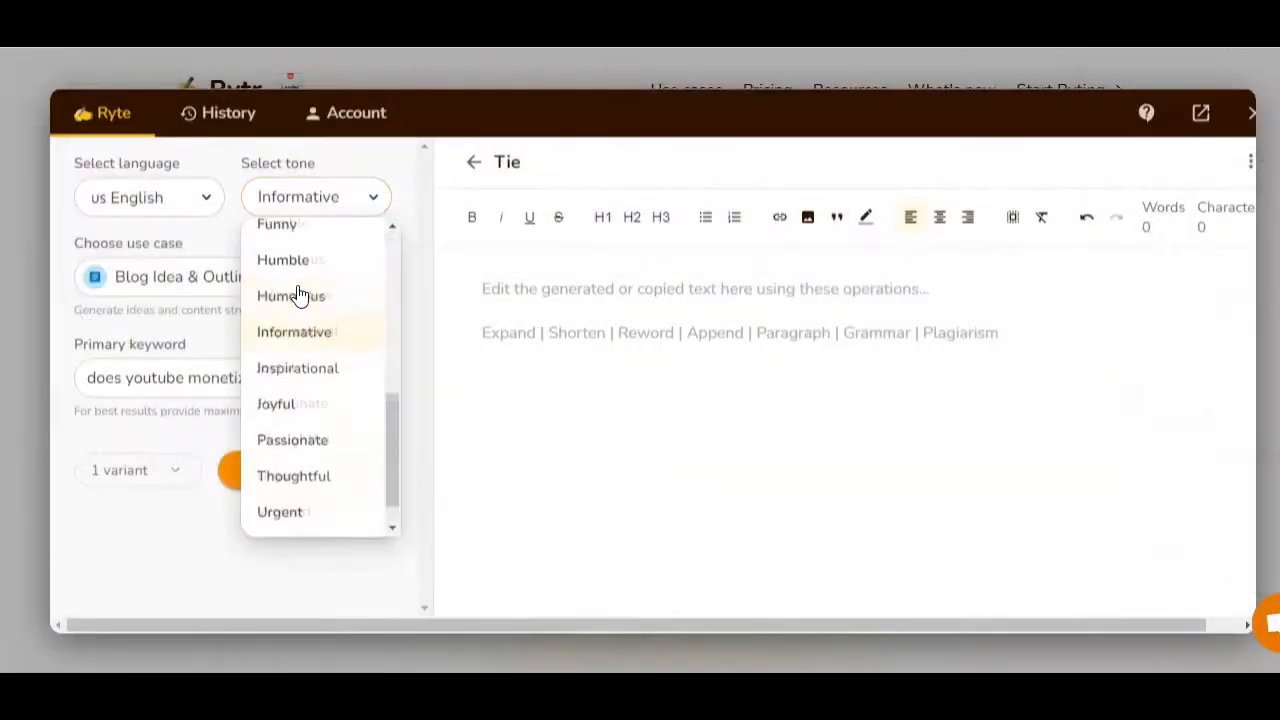
pyautogui.scroll(6, 310, 292)
pyautogui.scroll(-5, 330, 300)
pyautogui.scroll(1, 343, 306)
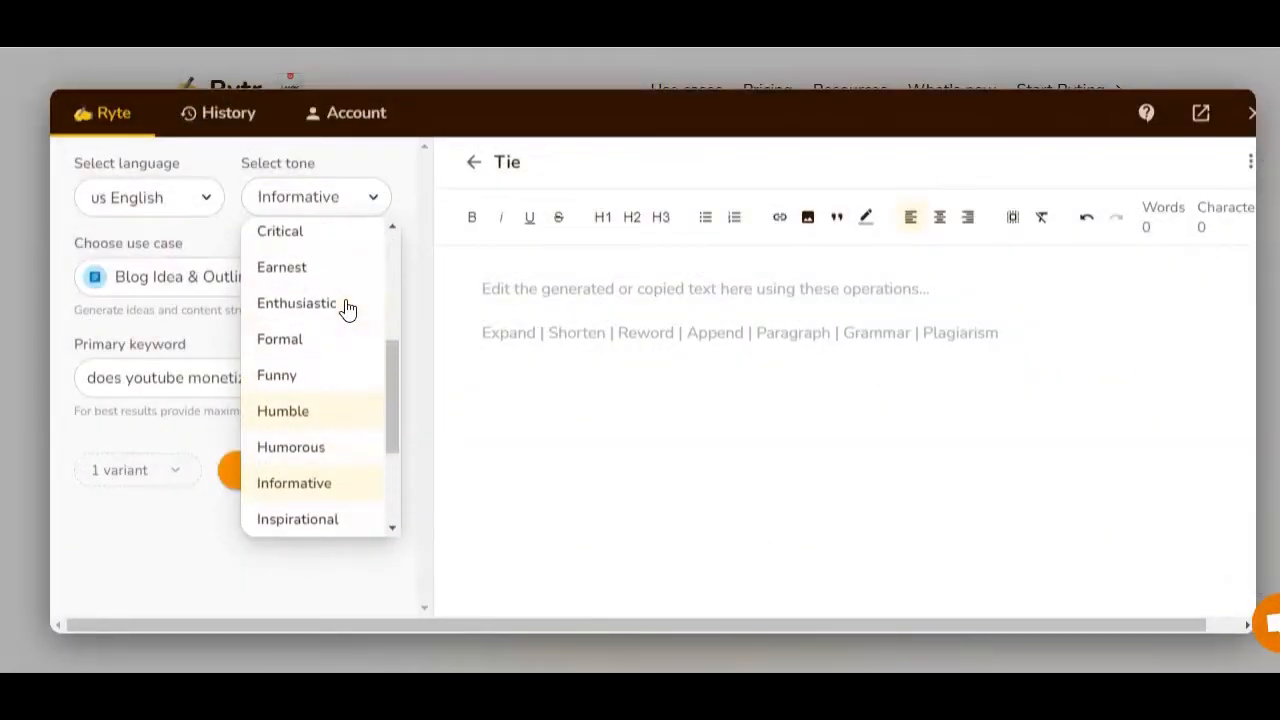
pyautogui.scroll(1, 347, 309)
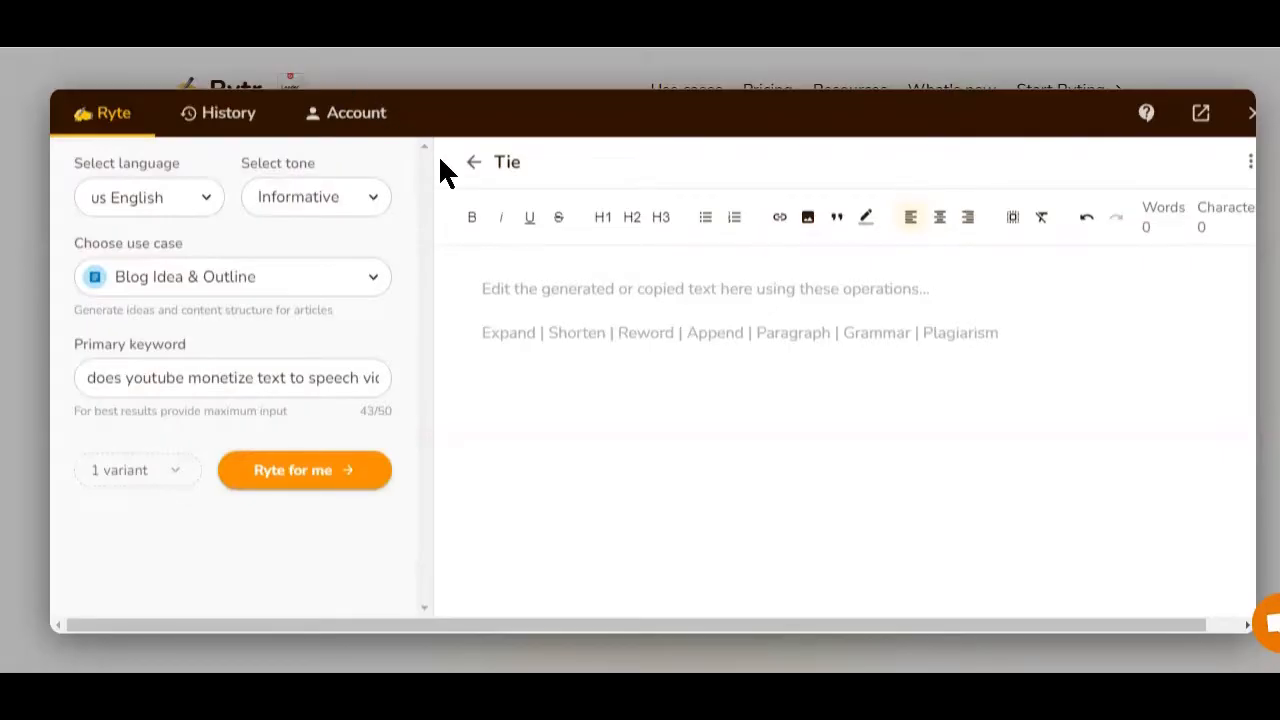
pyautogui.click(372, 203)
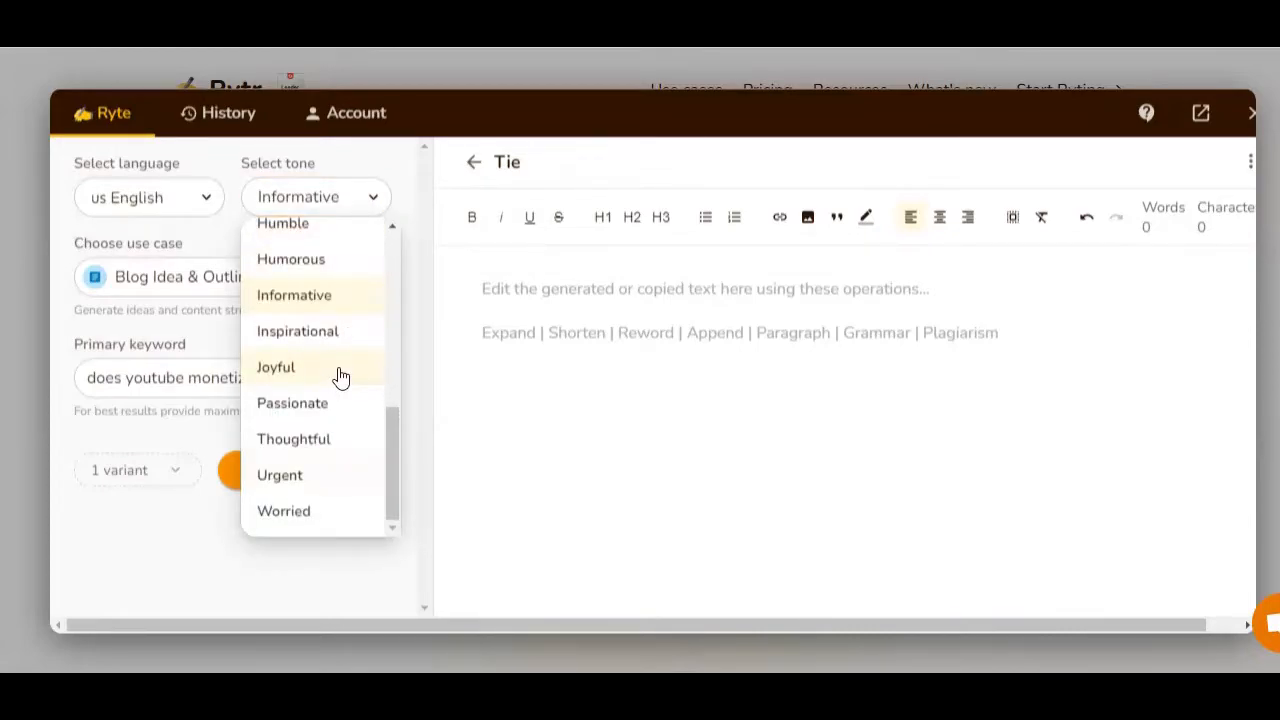
pyautogui.scroll(4, 338, 375)
pyautogui.scroll(-3, 338, 374)
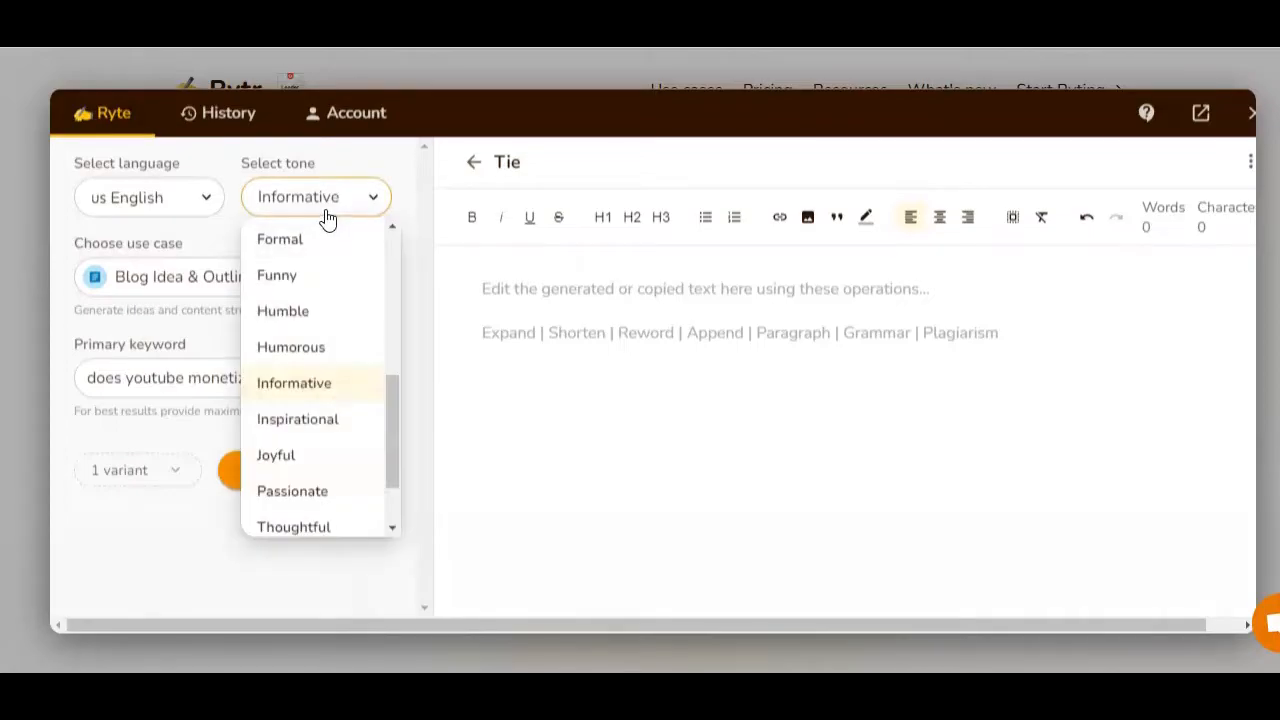
pyautogui.scroll(4, 337, 324)
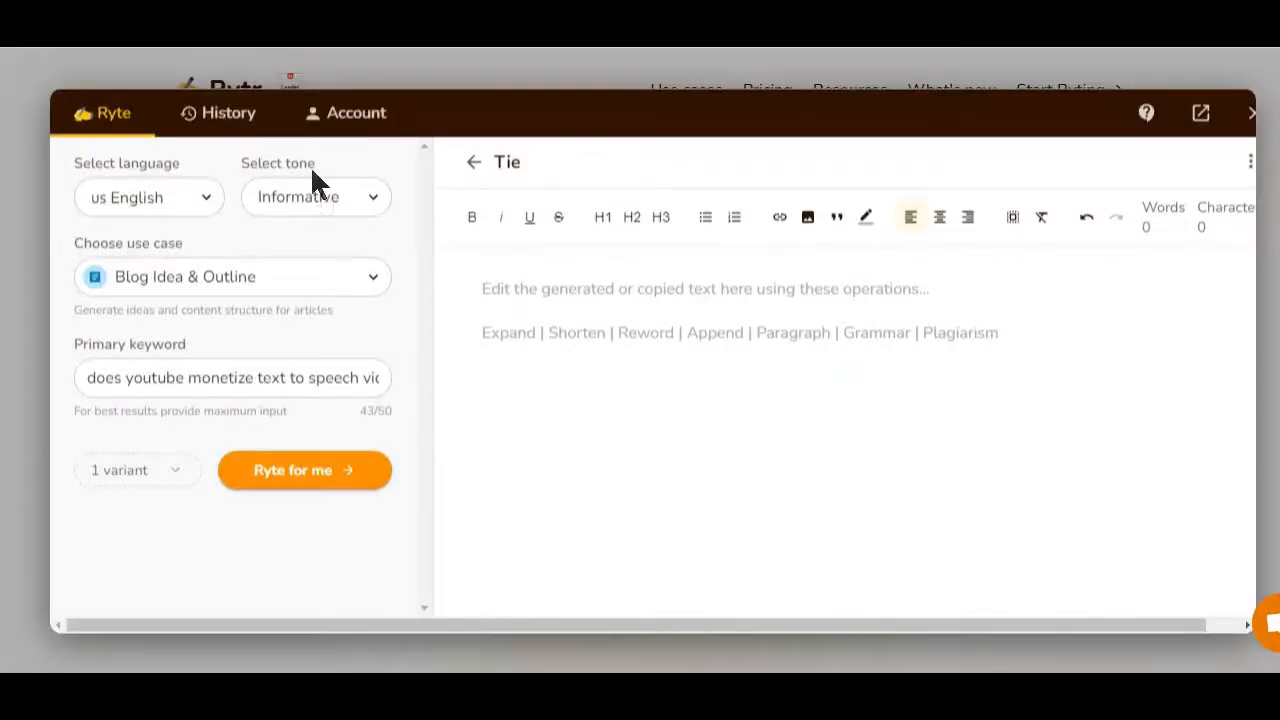
pyautogui.click(314, 195)
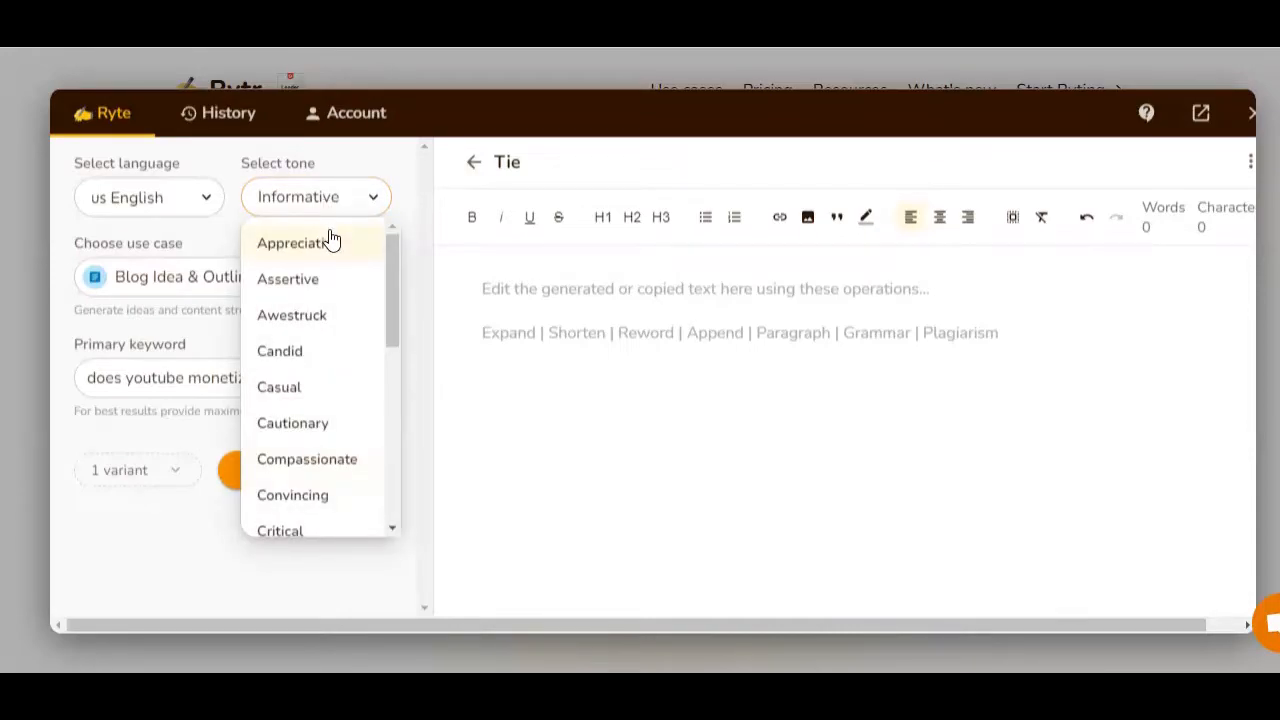
pyautogui.press('Escape')
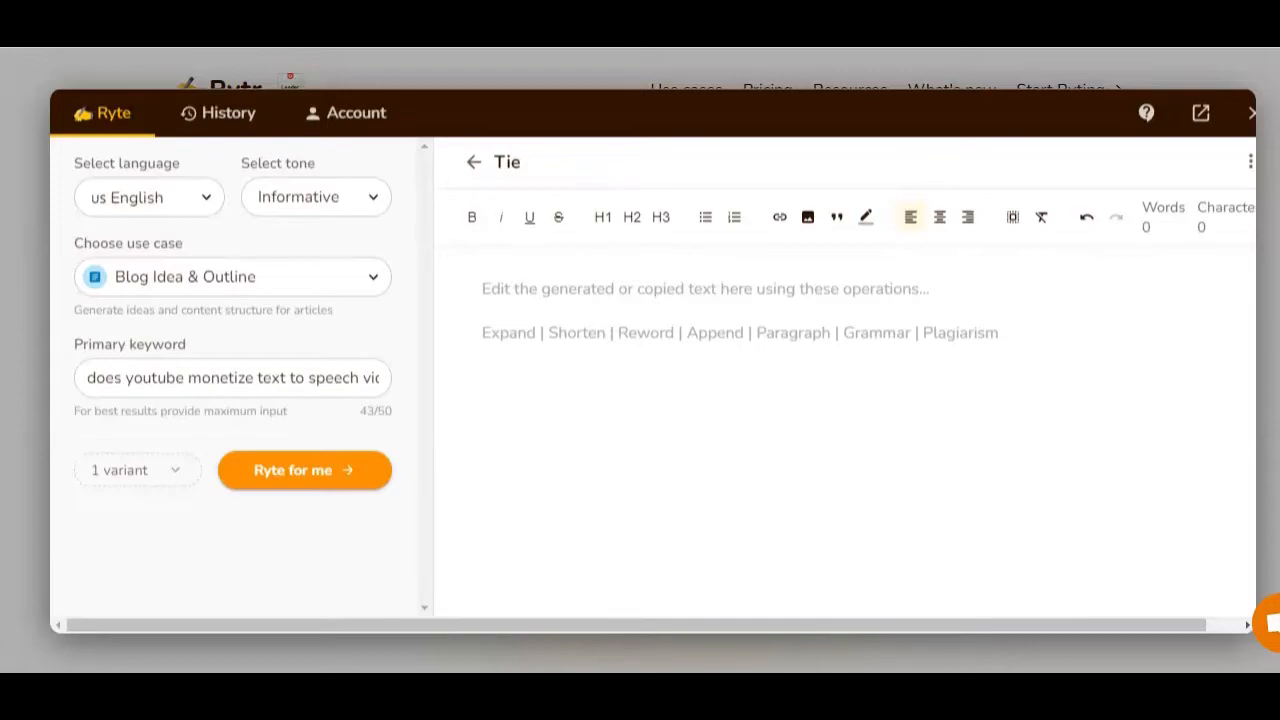
# Select Informative as the writing tone.
pyautogui.click(307, 198)
pyautogui.press('Escape')
pyautogui.click(290, 208)
pyautogui.scroll(1, 320, 380)
pyautogui.press('Escape')
pyautogui.click(343, 199)
pyautogui.scroll(2, 343, 337)
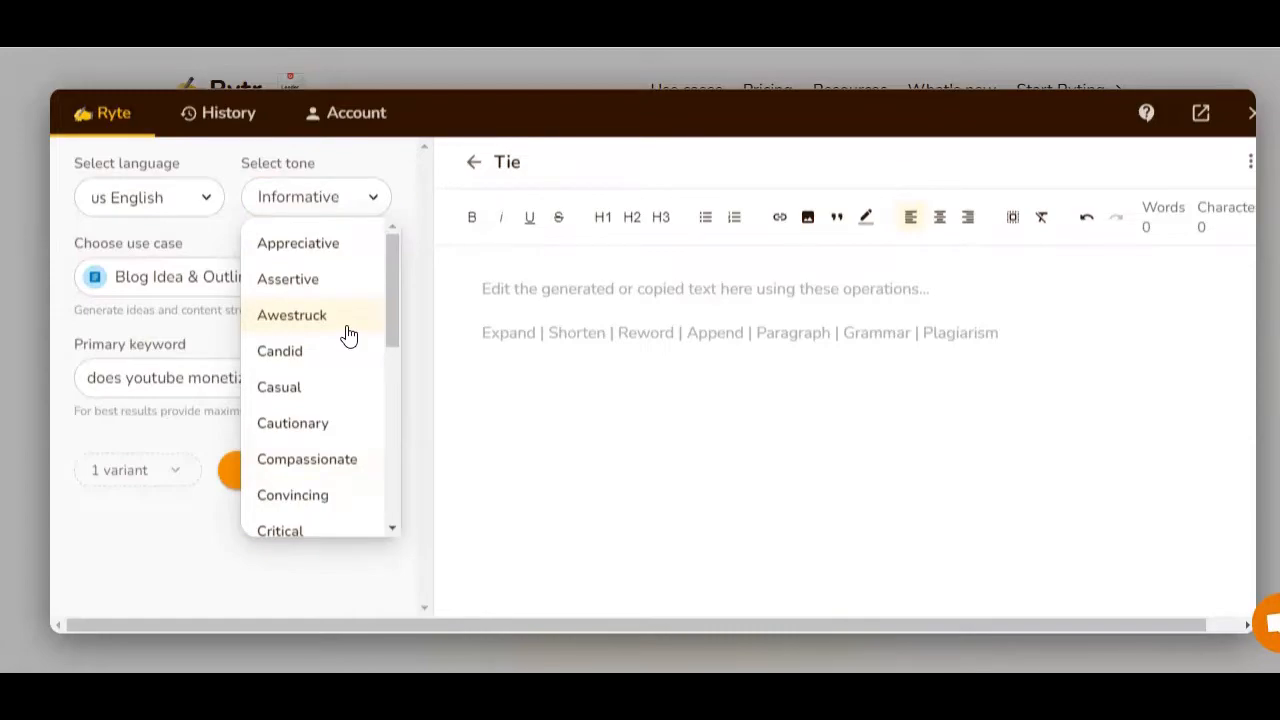
pyautogui.scroll(-5, 348, 336)
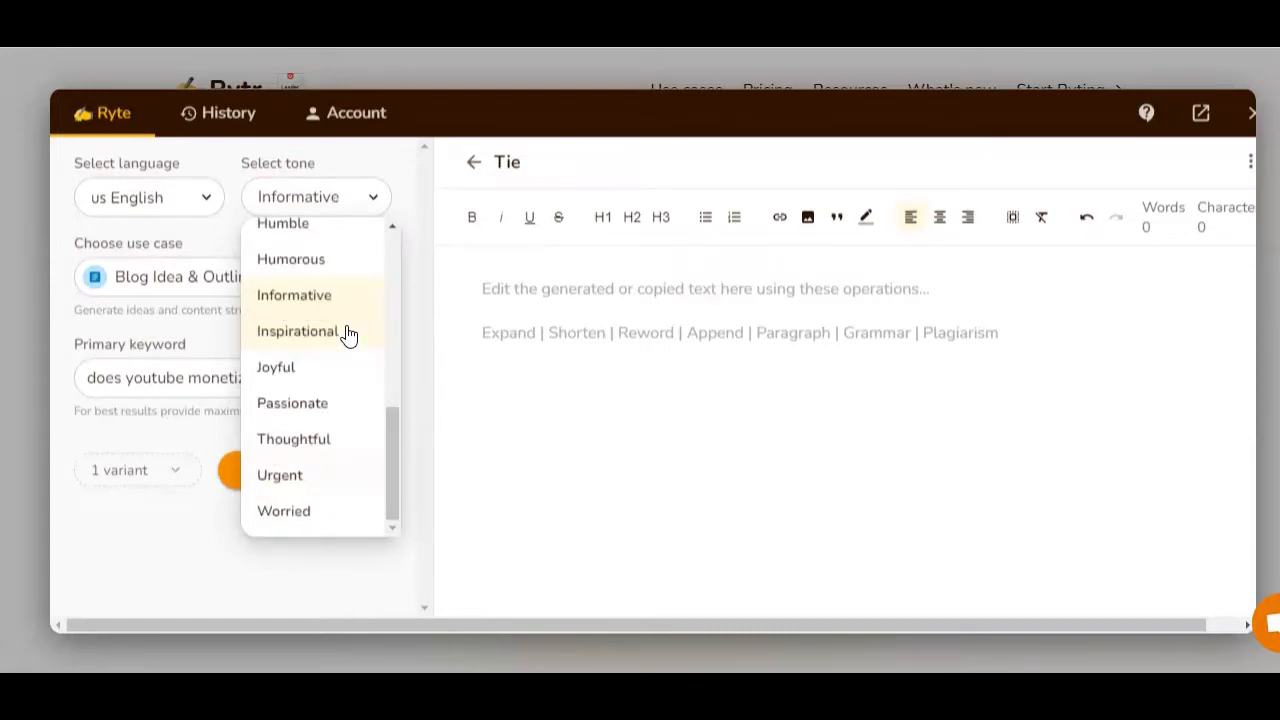
pyautogui.click(298, 305)
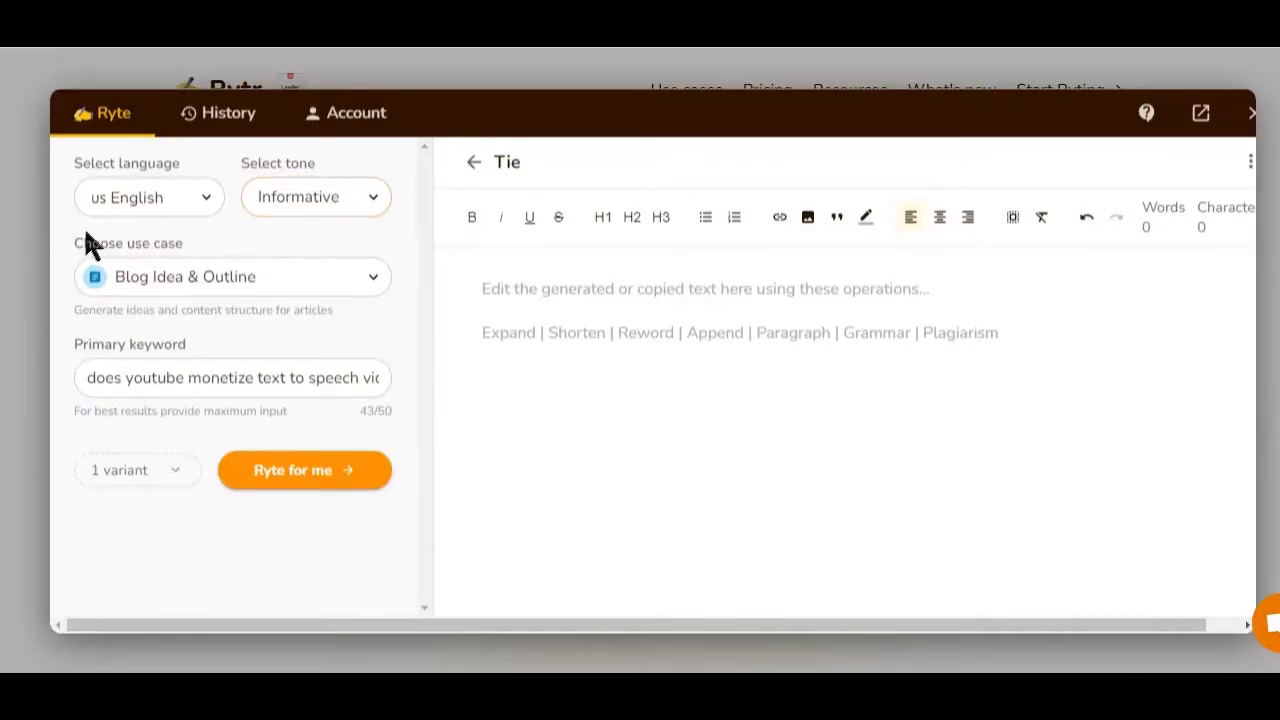
# Browse the list of available use cases.
pyautogui.moveTo(83, 240); pyautogui.dragTo(187, 277)
pyautogui.scroll(-1, 294, 399)
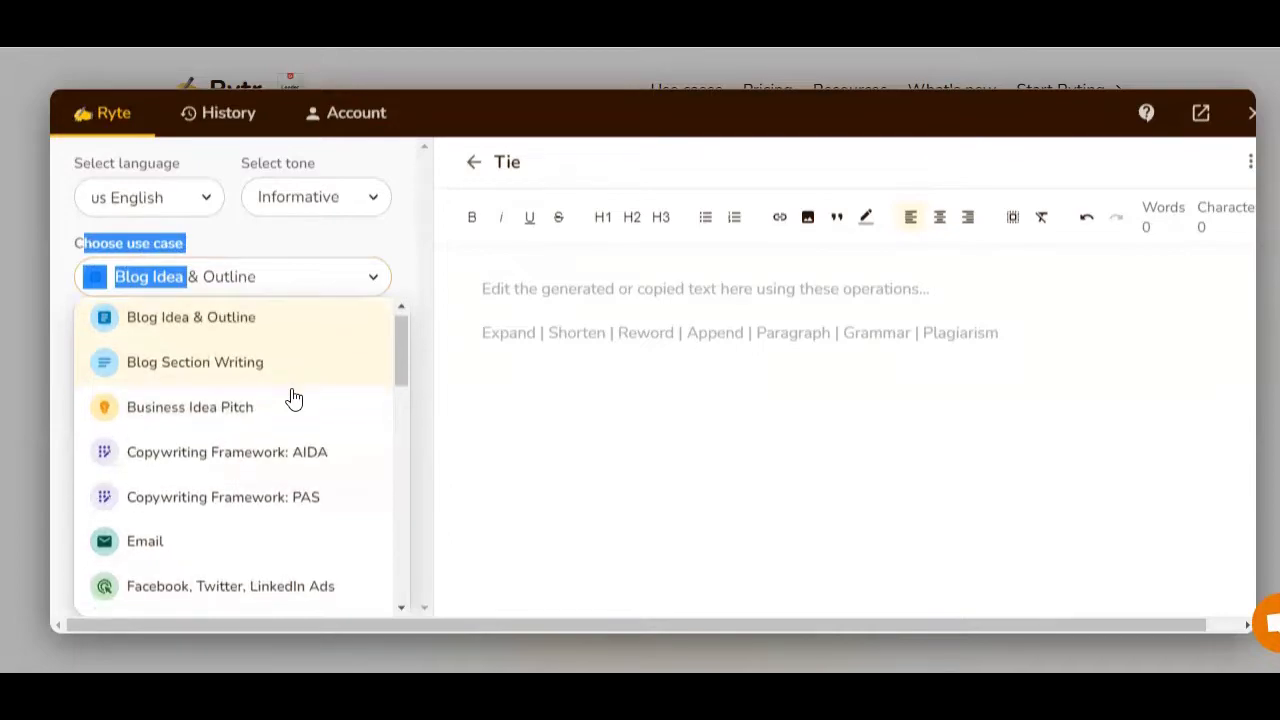
pyautogui.scroll(-6, 294, 399)
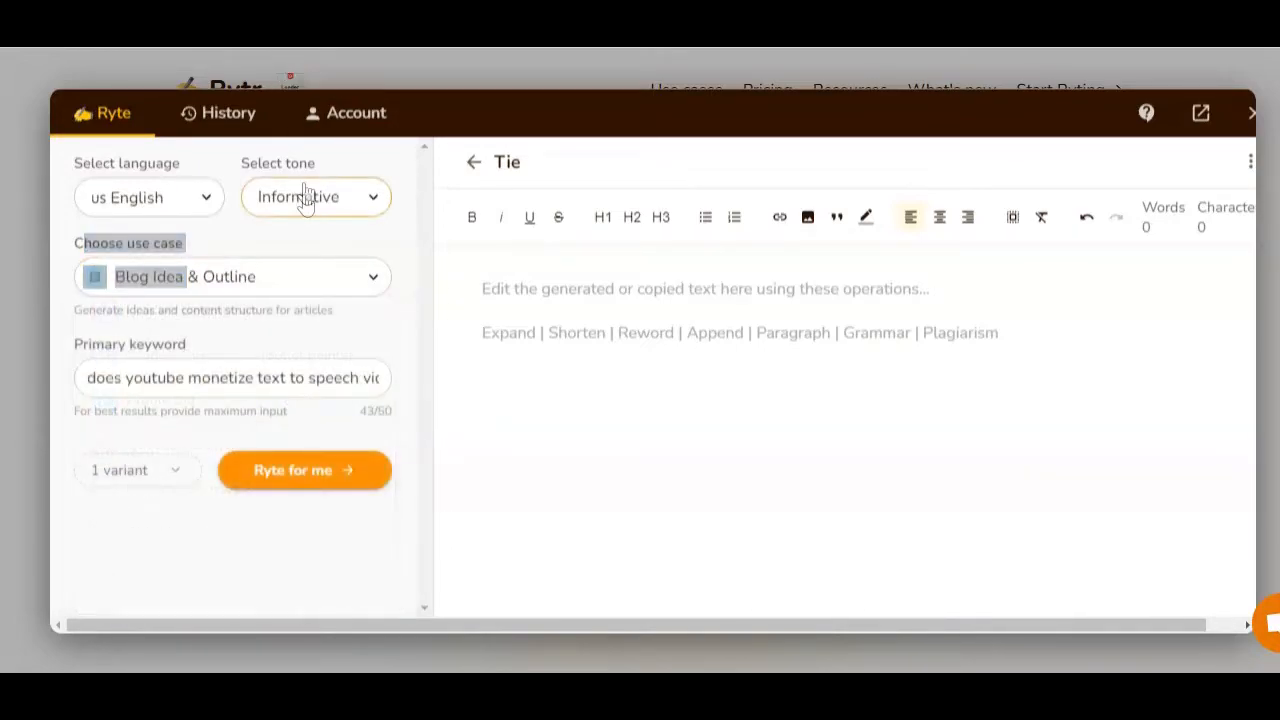
pyautogui.click(270, 284)
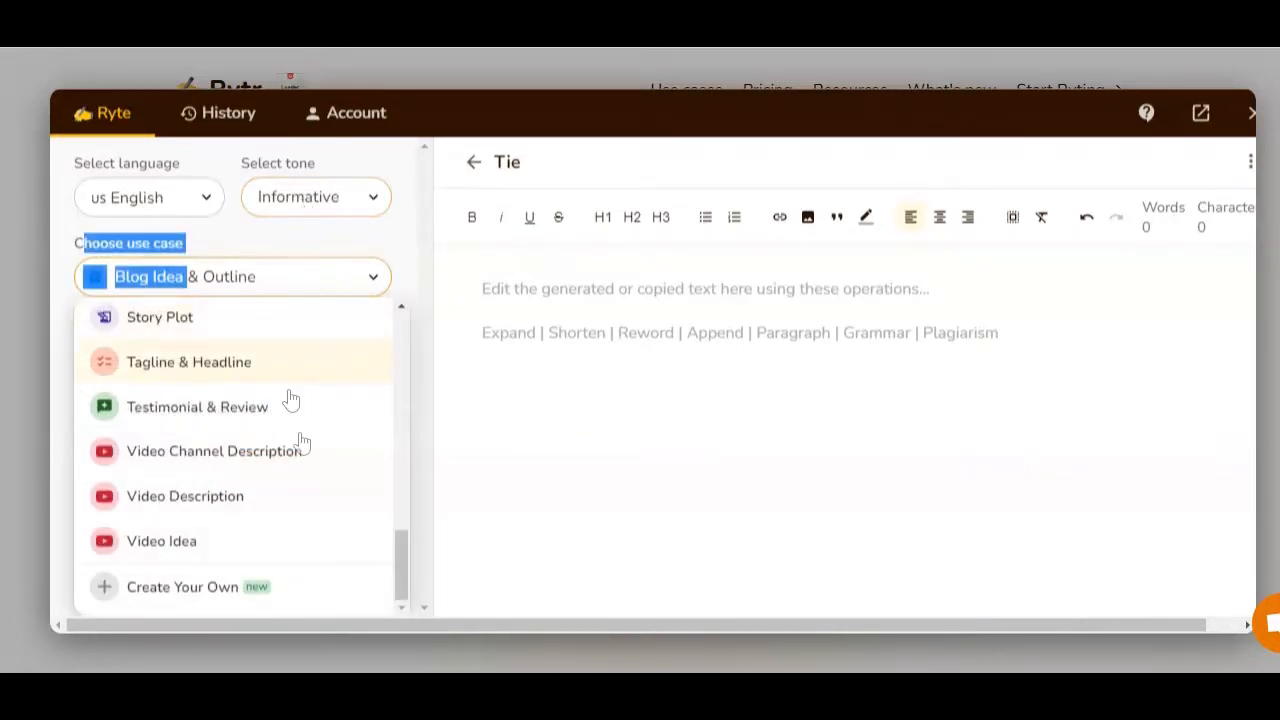
pyautogui.scroll(10, 306, 445)
pyautogui.scroll(2, 308, 441)
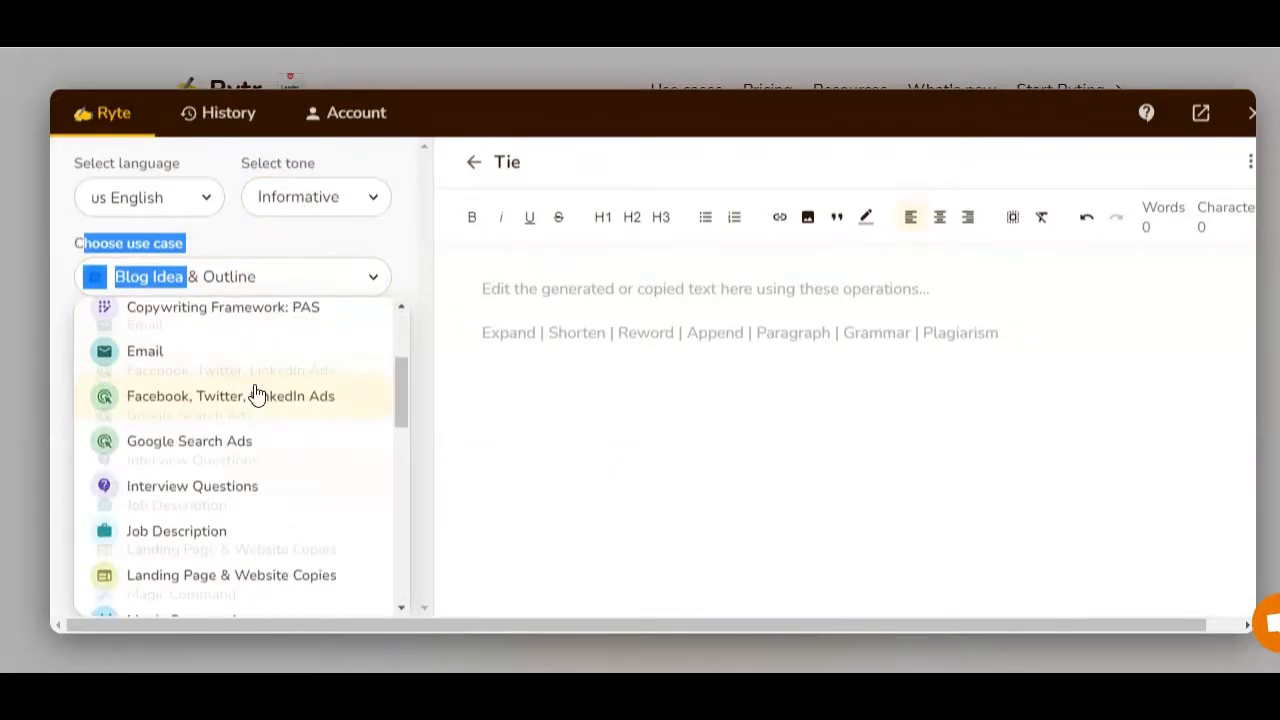
pyautogui.scroll(-2, 257, 395)
pyautogui.scroll(-2, 258, 395)
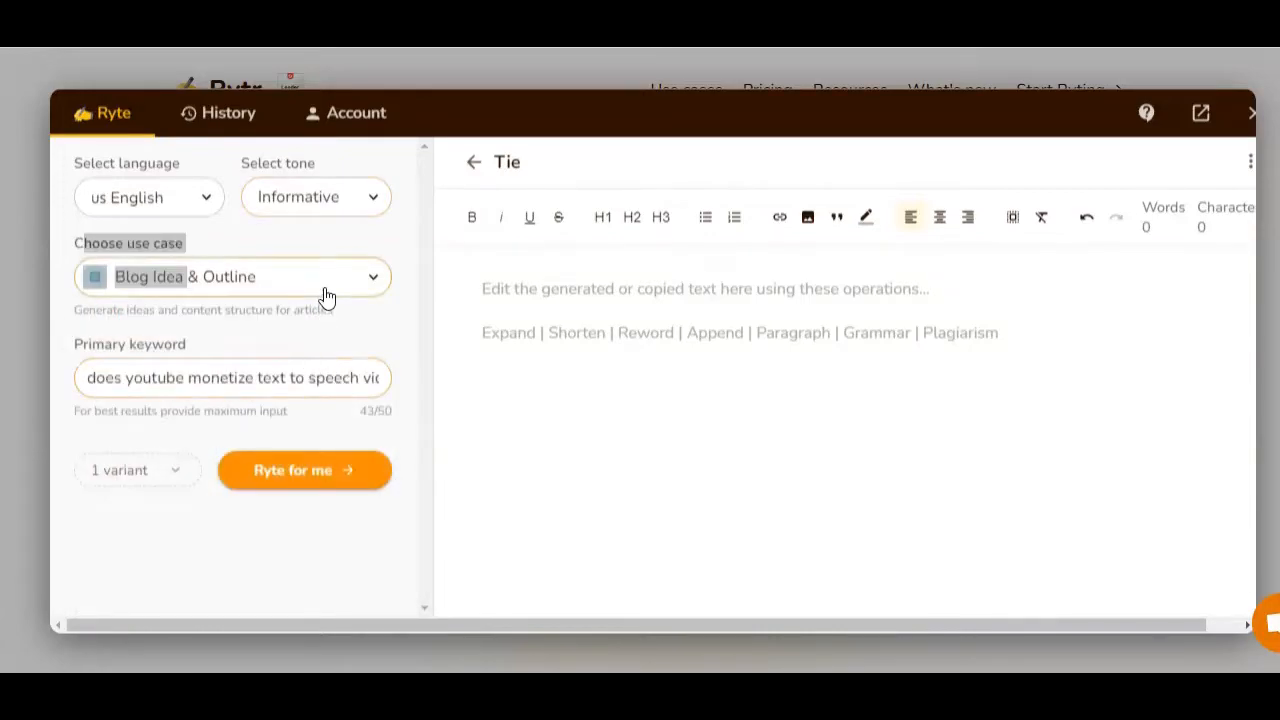
pyautogui.click(425, 346)
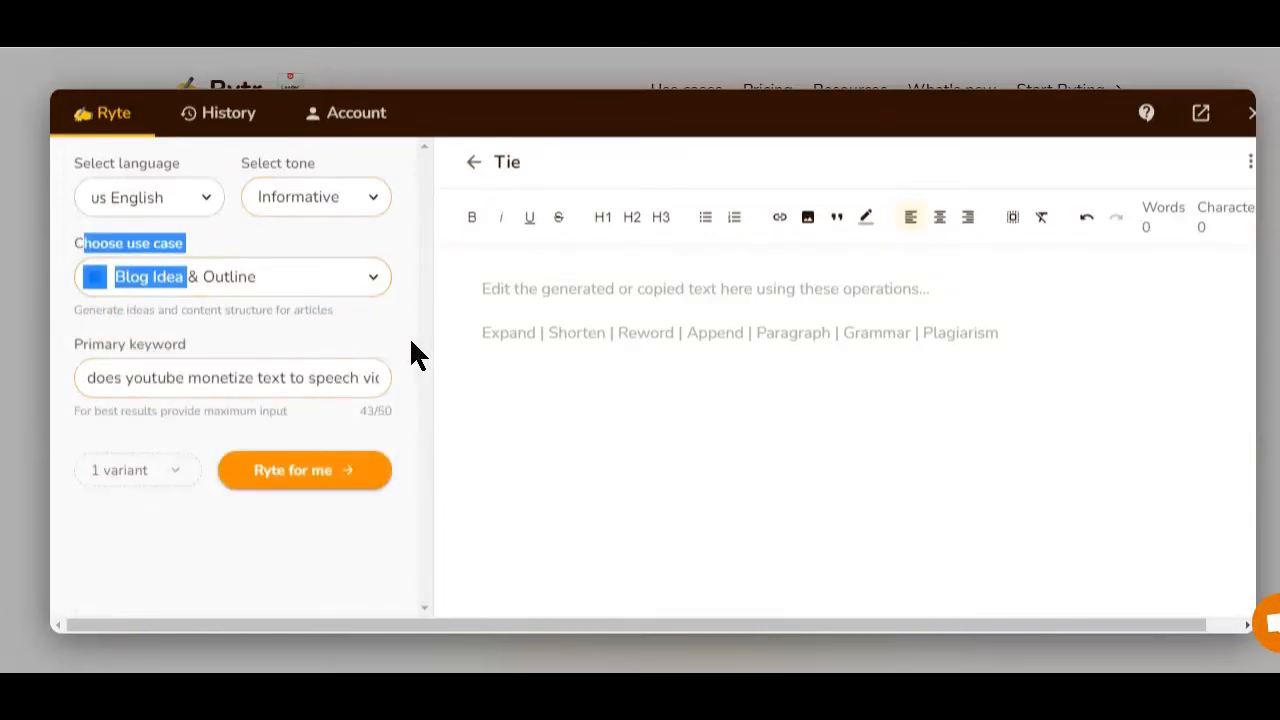
pyautogui.click(404, 338)
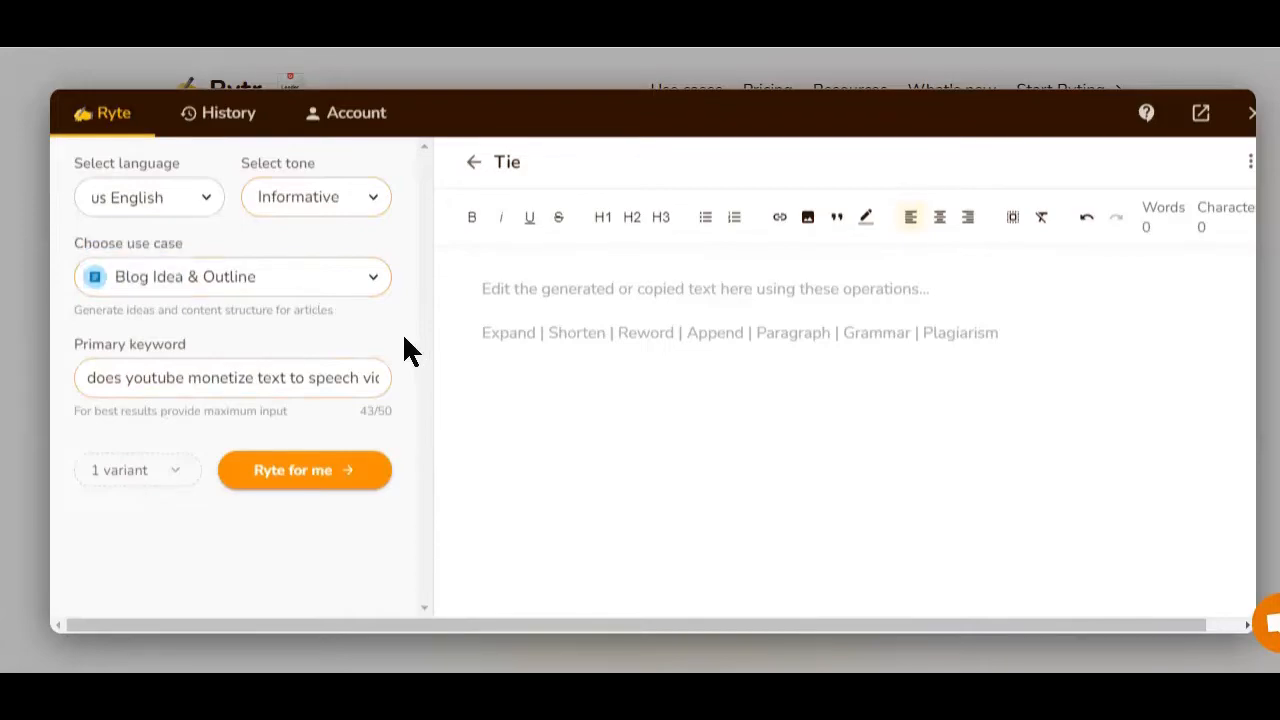
# Select Blog Idea & Outline as the use case.
pyautogui.click(289, 292)
pyautogui.scroll(5, 310, 340)
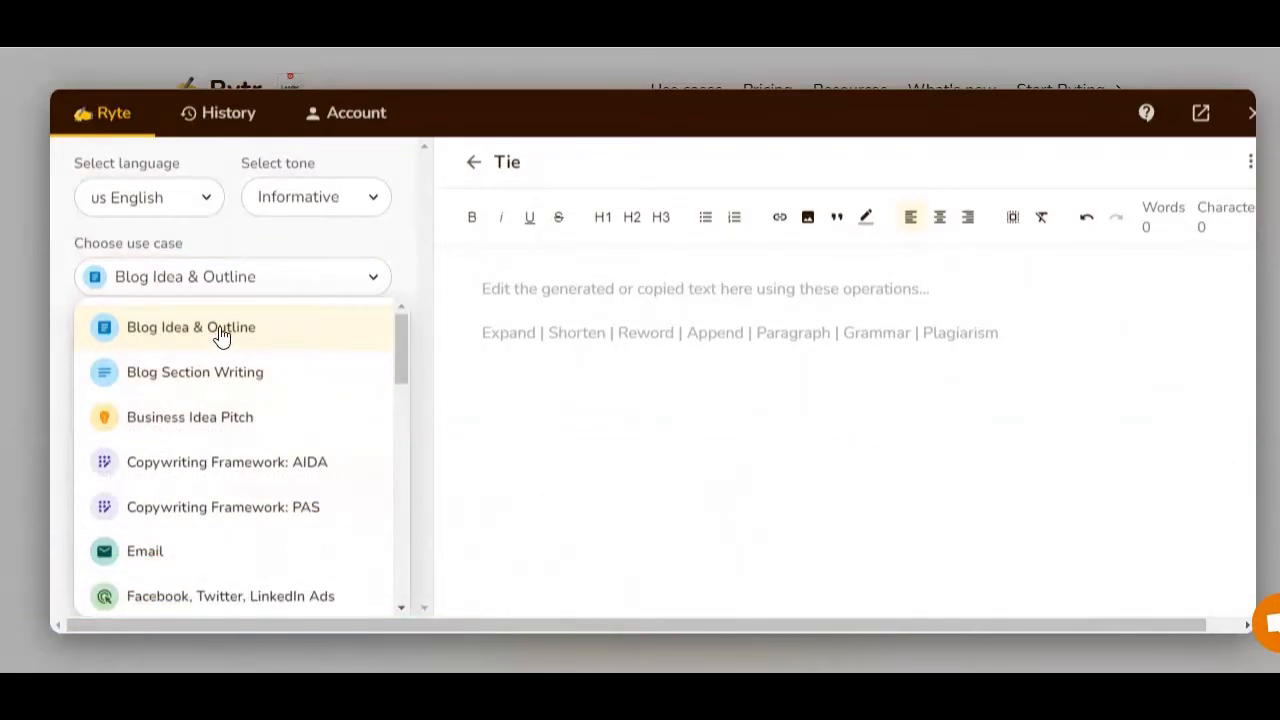
pyautogui.click(222, 335)
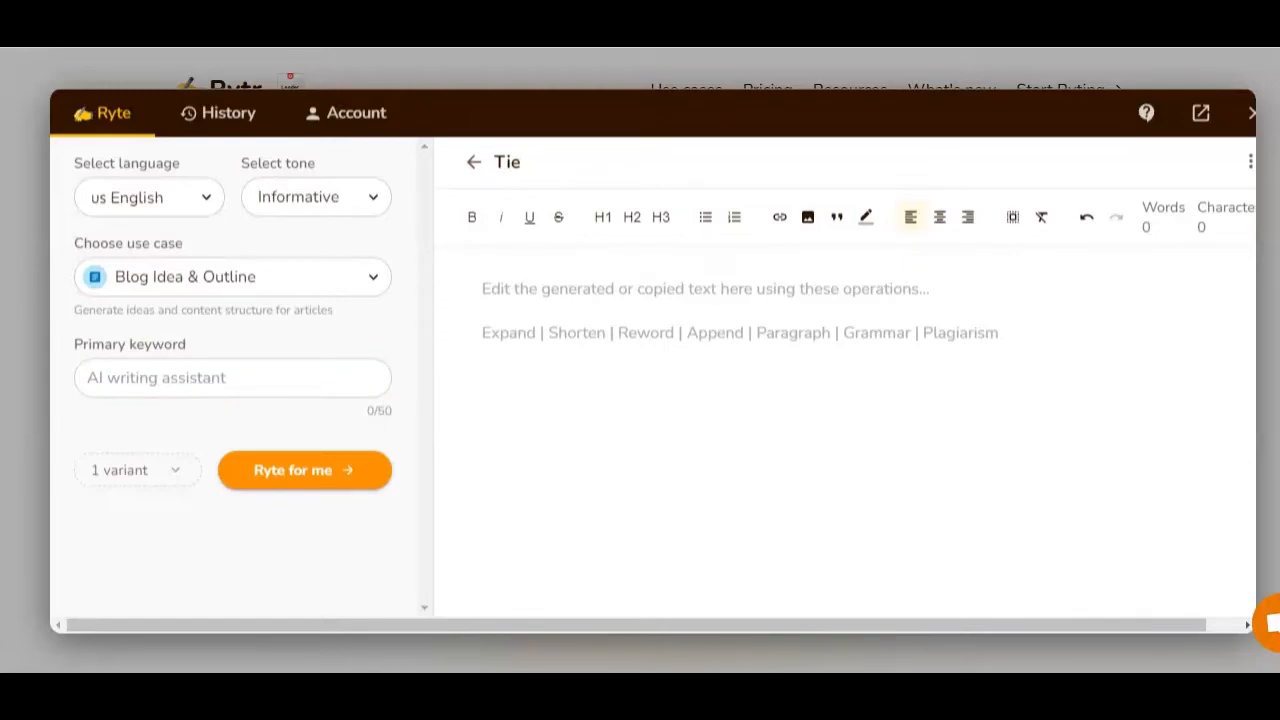
# Enter "how to tie a tie for beginners" as the primary keyword, without the trailing period.
pyautogui.click(202, 377)
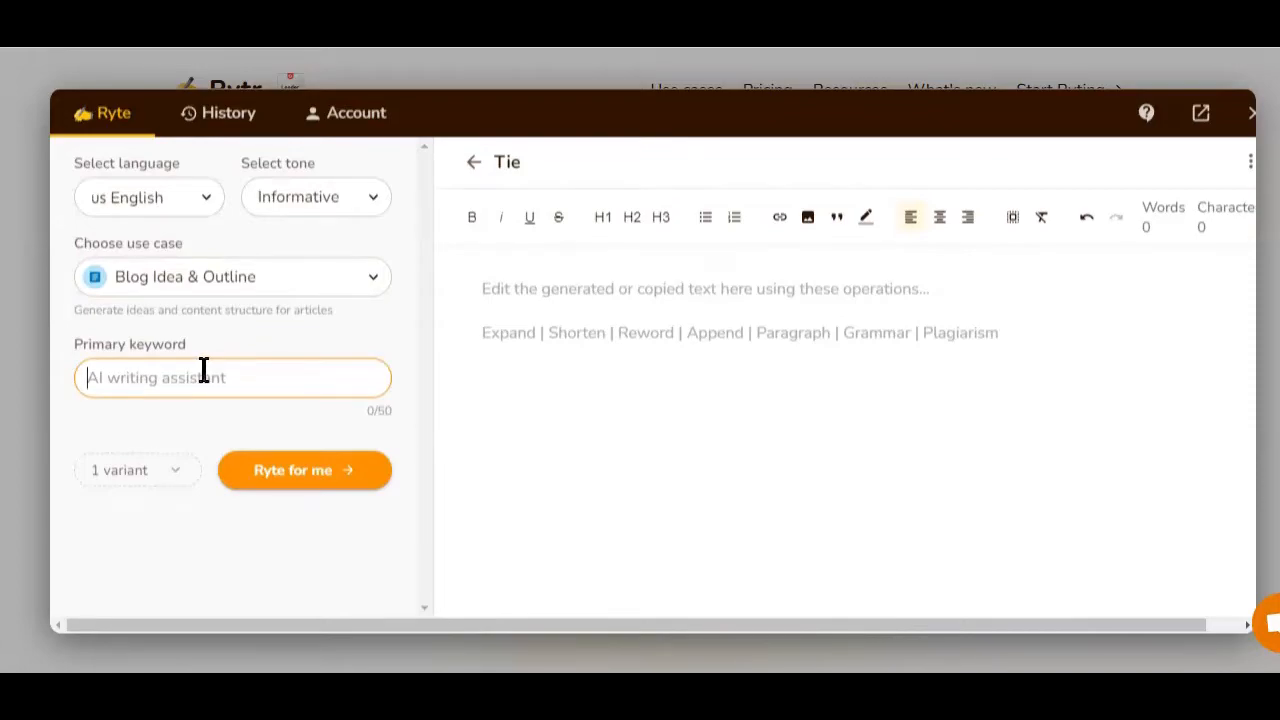
pyautogui.write('how to tie a tie for beginners.')
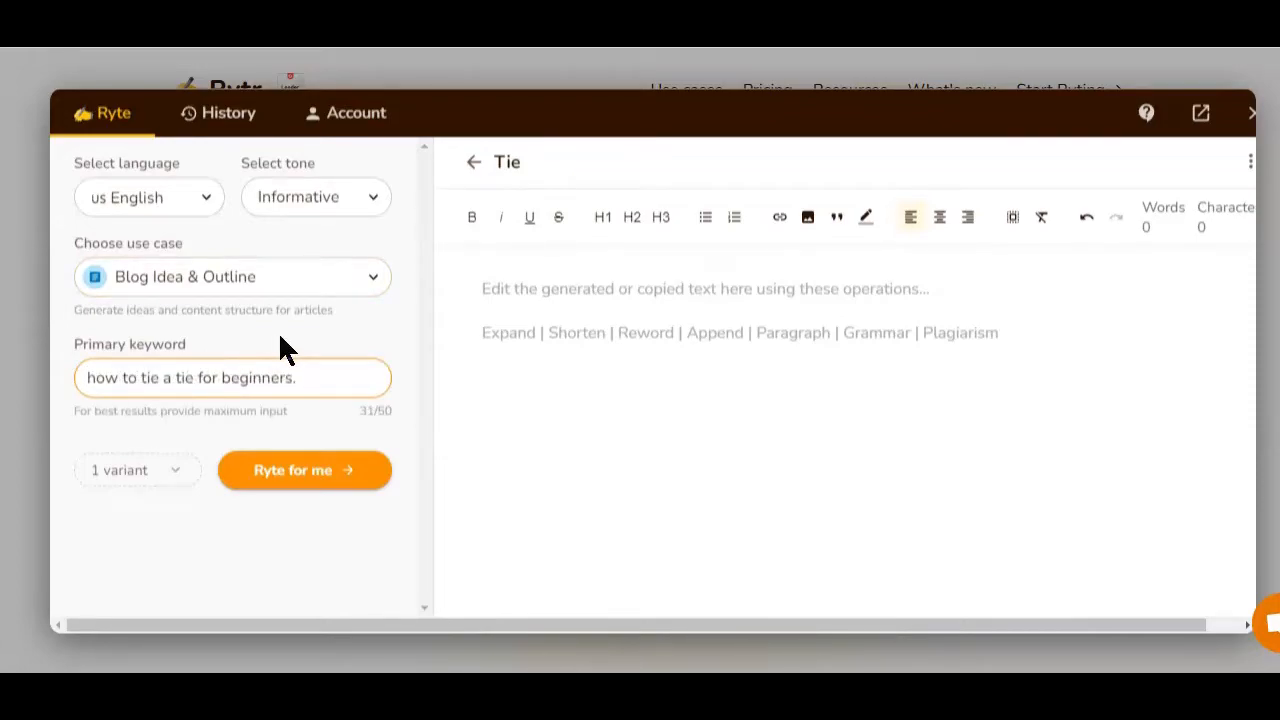
pyautogui.press('BackSpace')
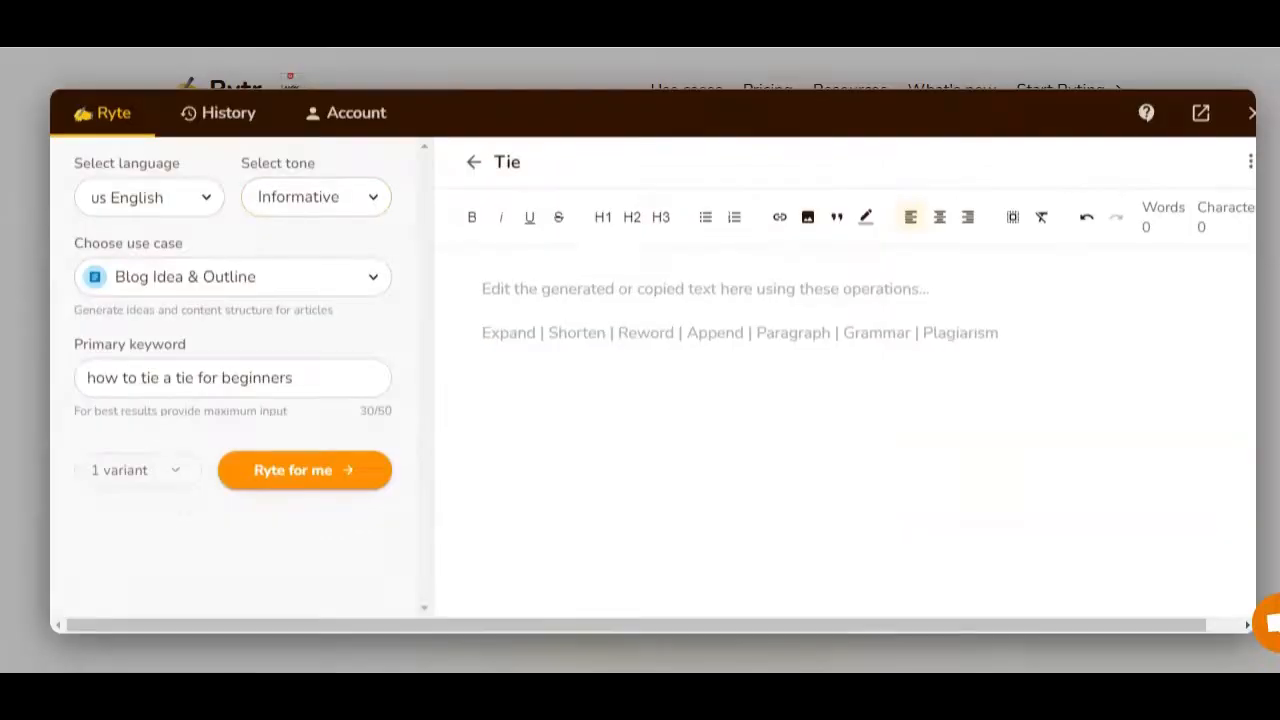
# Set the output to 3 variants and generate the content.
pyautogui.click(326, 506)
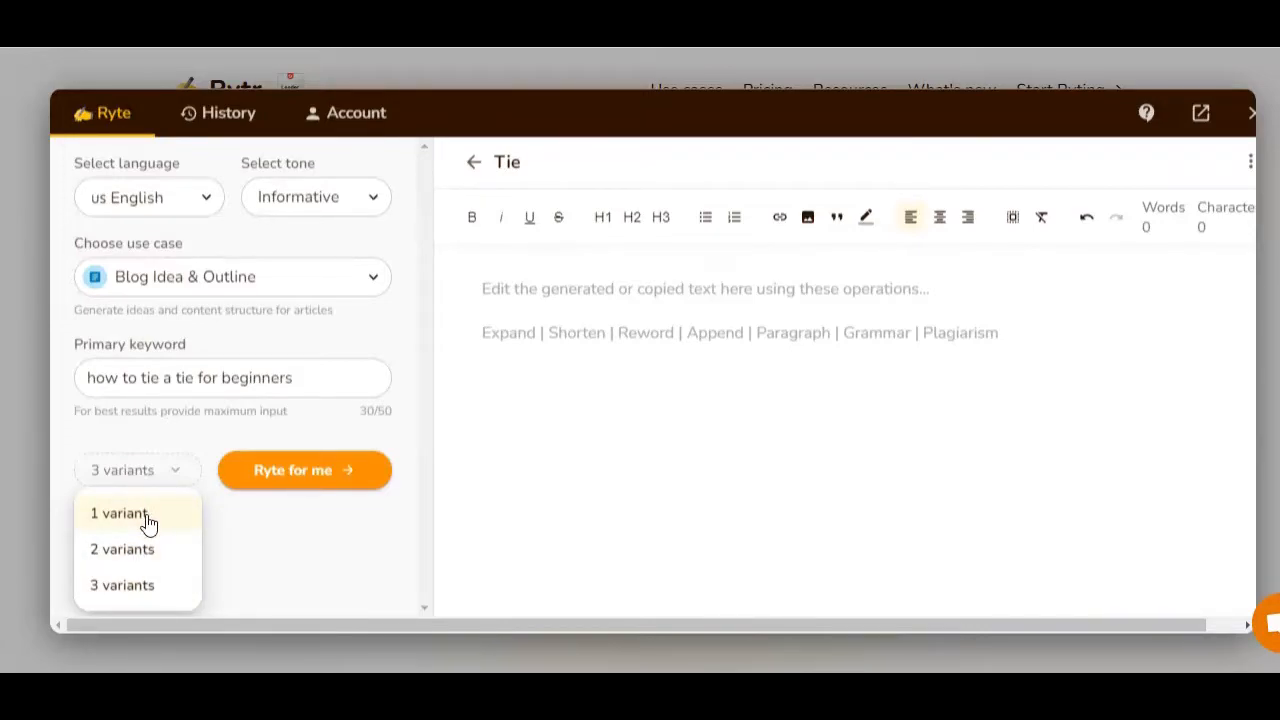
pyautogui.click(126, 592)
pyautogui.click(270, 488)
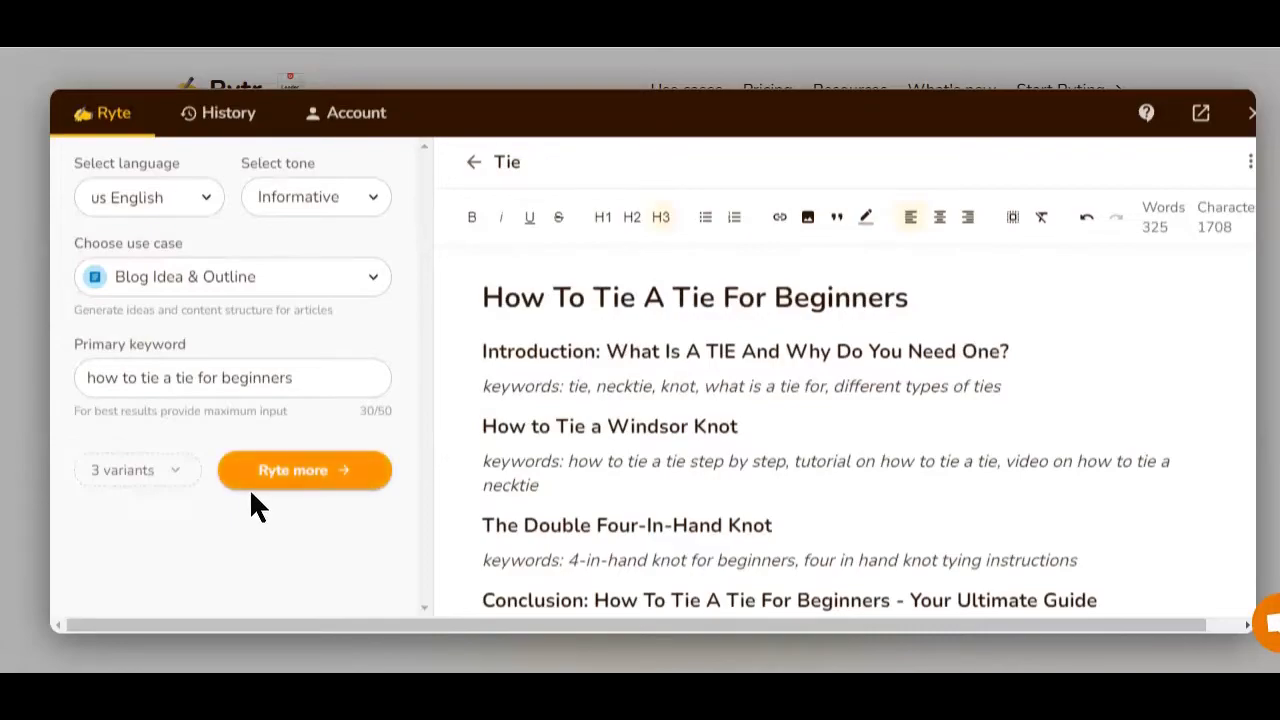
# Review the generated blog titles and outlines in the document.
pyautogui.scroll(-2, 634, 280)
pyautogui.scroll(2, 630, 395)
pyautogui.scroll(-3, 690, 455)
pyautogui.scroll(-3, 690, 455)
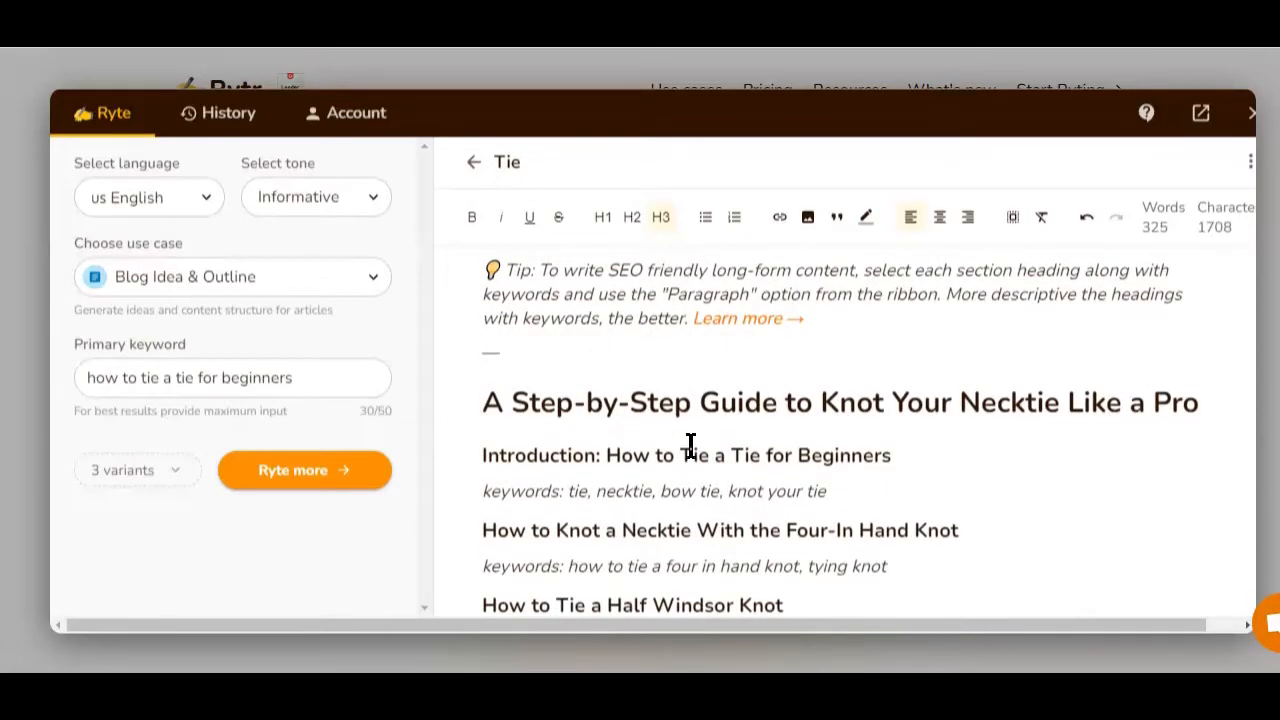
pyautogui.scroll(2, 534, 446)
pyautogui.scroll(-3, 537, 437)
pyautogui.scroll(-4, 537, 437)
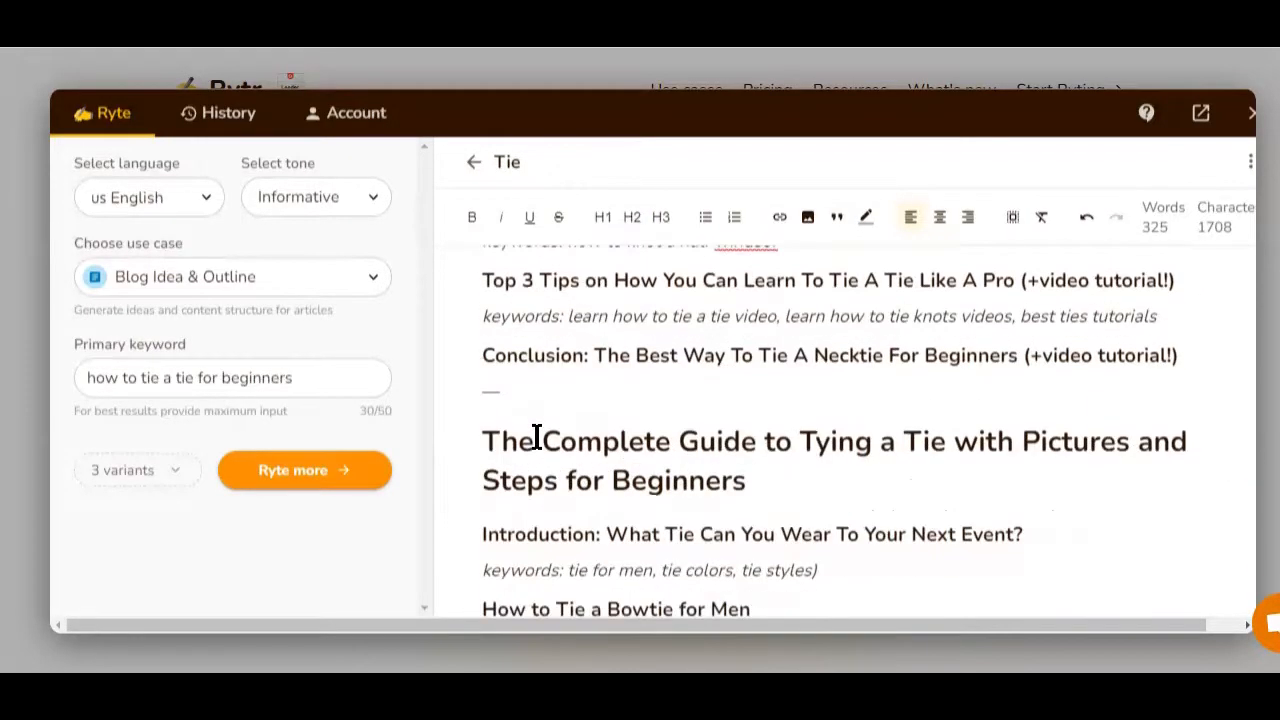
pyautogui.moveTo(518, 398); pyautogui.dragTo(469, 397)
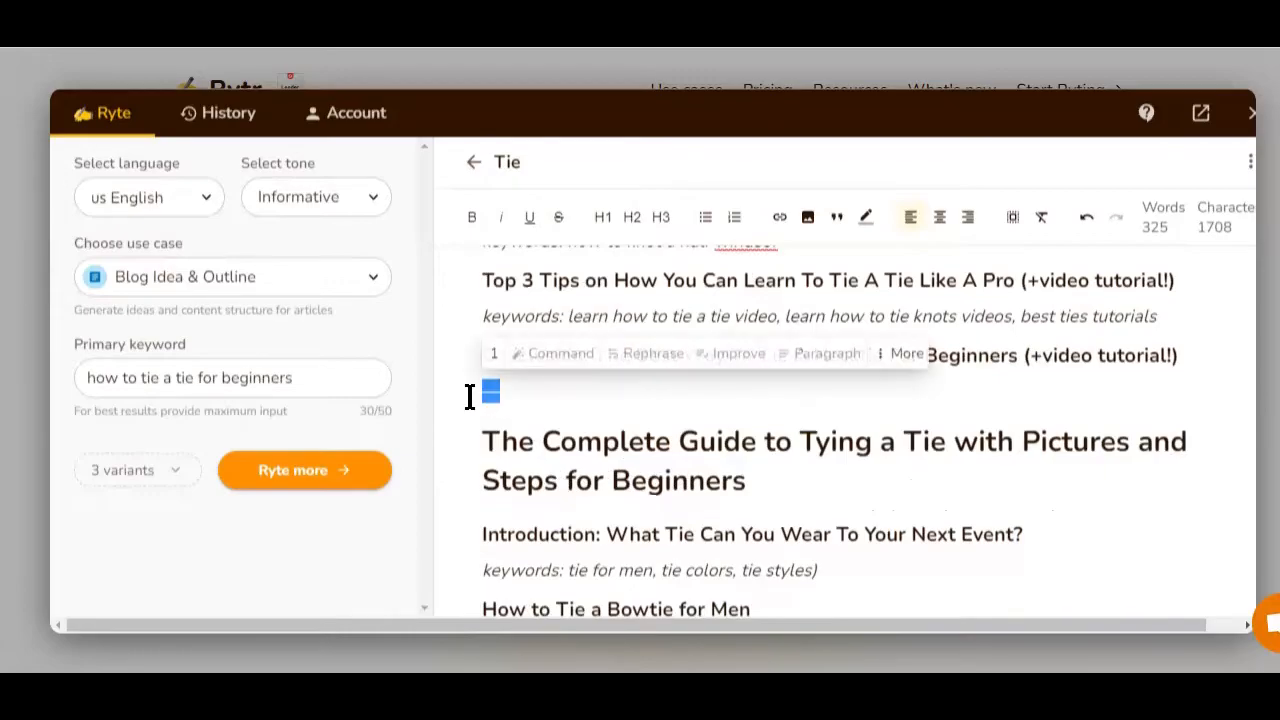
pyautogui.click(569, 397)
pyautogui.scroll(10, 569, 313)
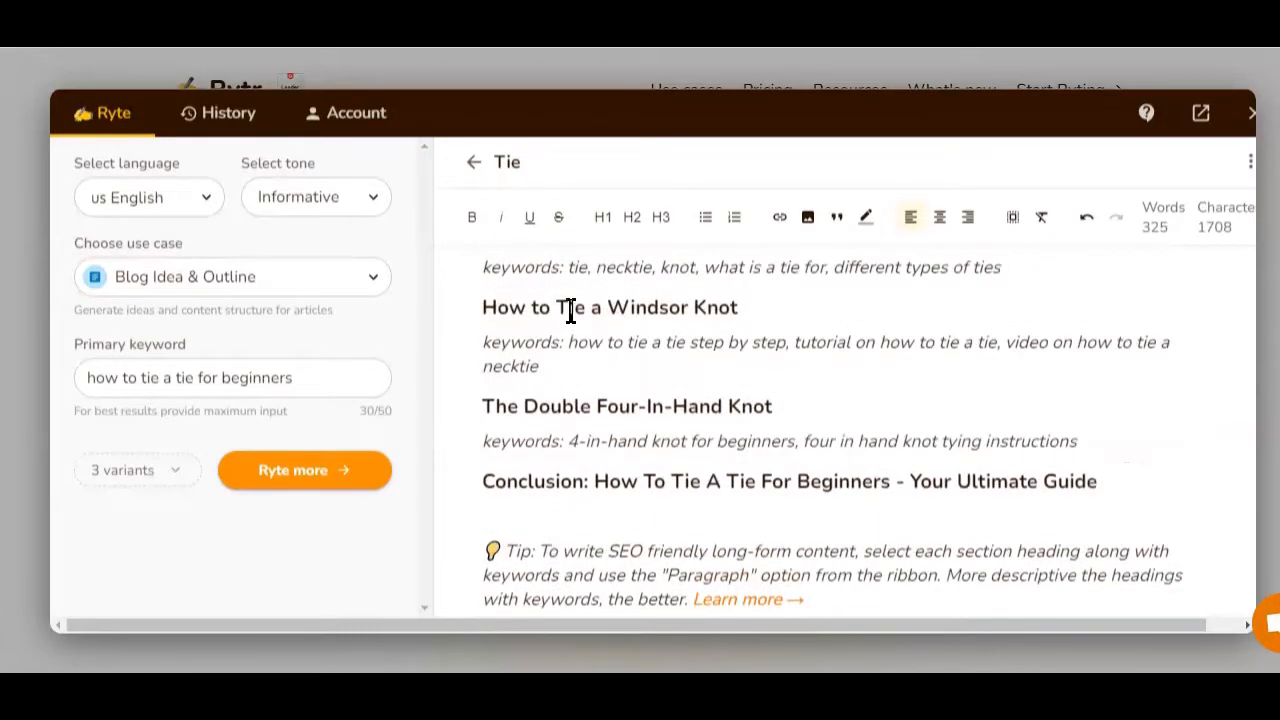
pyautogui.scroll(-3, 571, 309)
pyautogui.scroll(1, 550, 340)
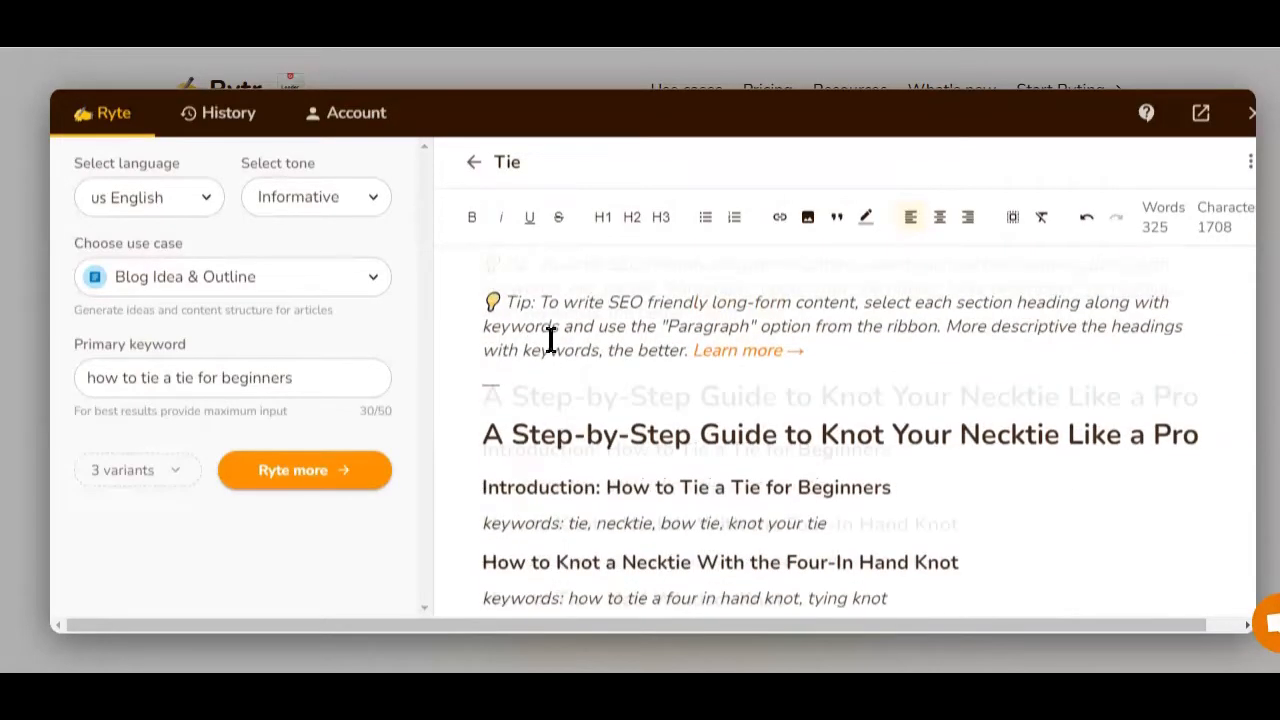
pyautogui.scroll(2, 551, 338)
pyautogui.scroll(3, 551, 333)
pyautogui.click(871, 300)
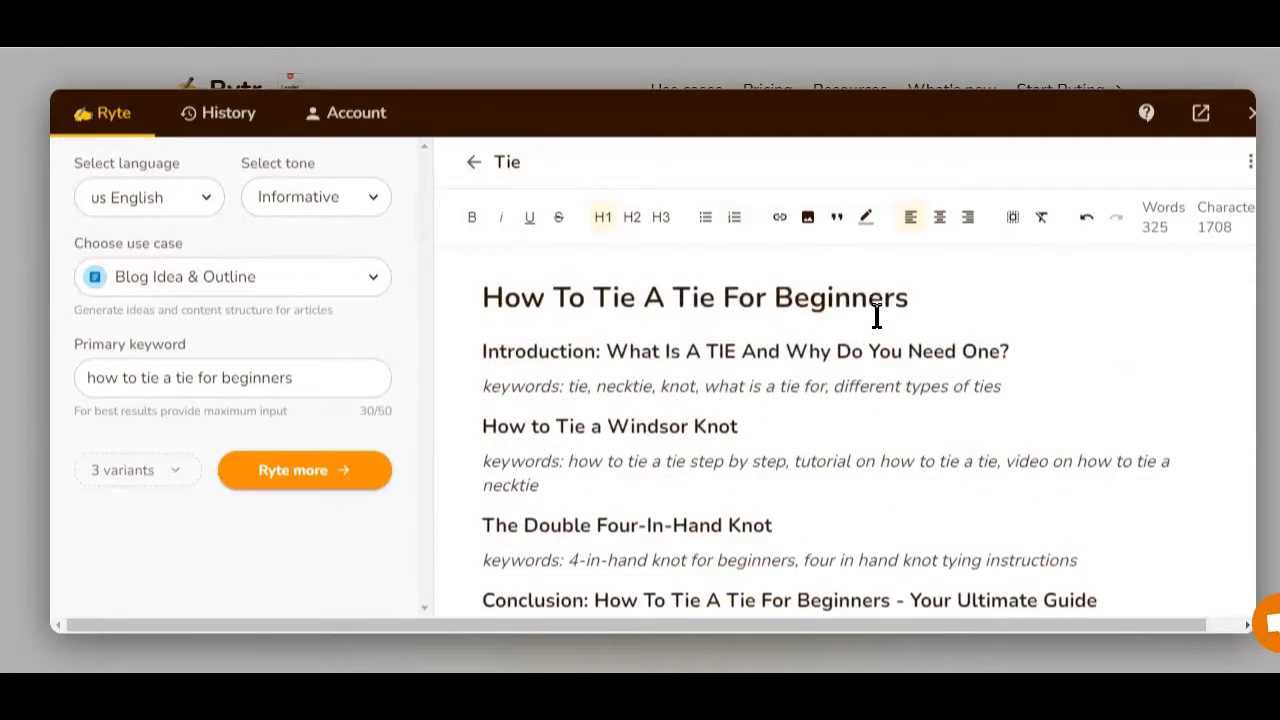
pyautogui.scroll(-3, 877, 320)
pyautogui.scroll(-2, 880, 318)
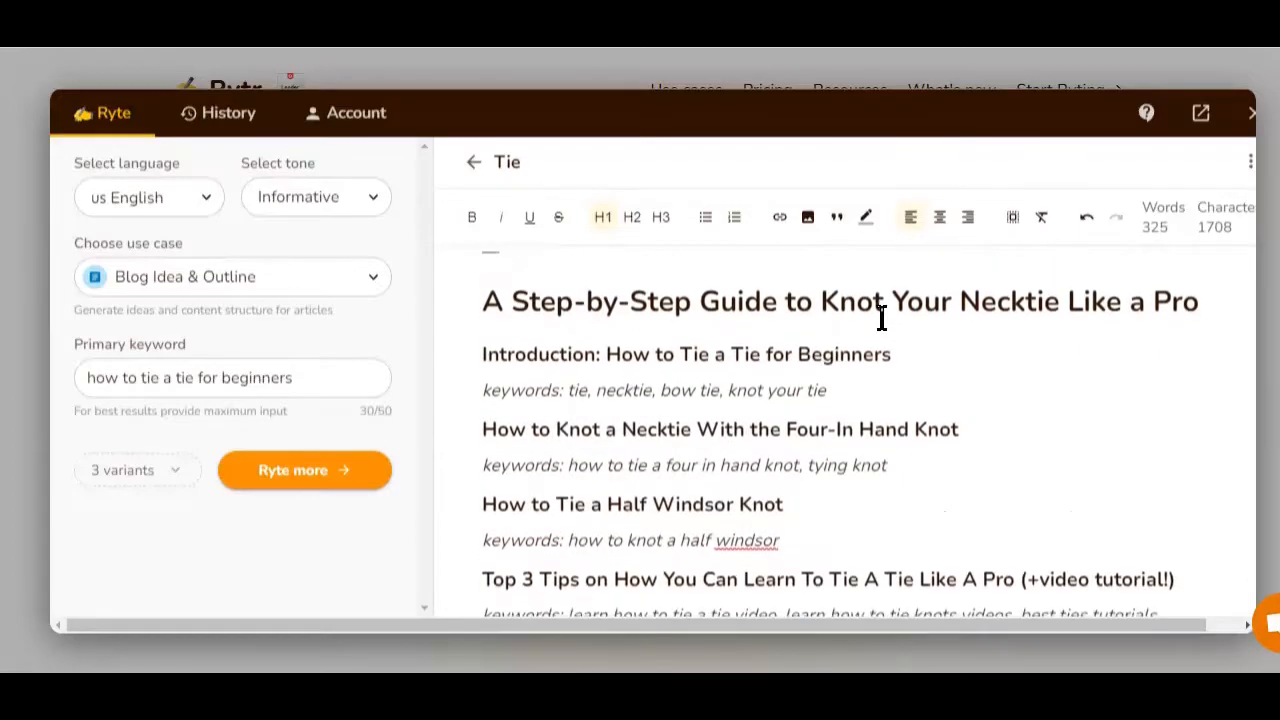
pyautogui.scroll(-2, 882, 318)
pyautogui.scroll(-5, 880, 318)
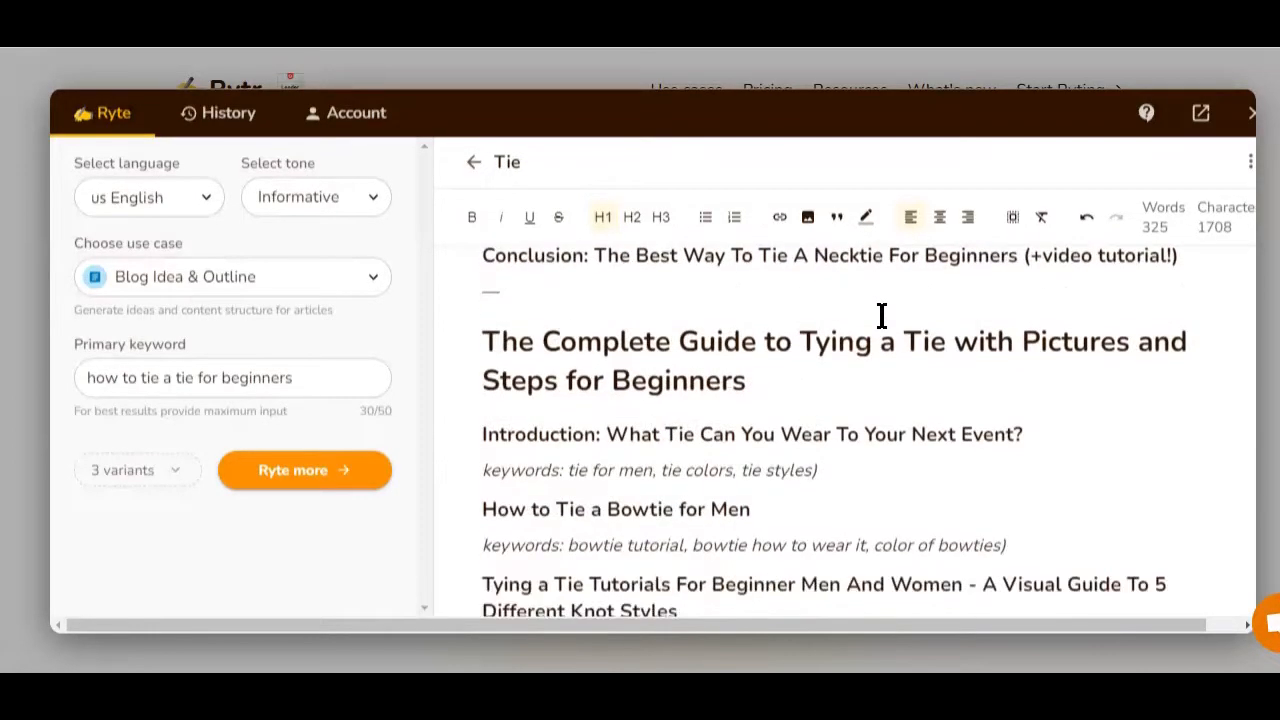
pyautogui.scroll(3, 880, 318)
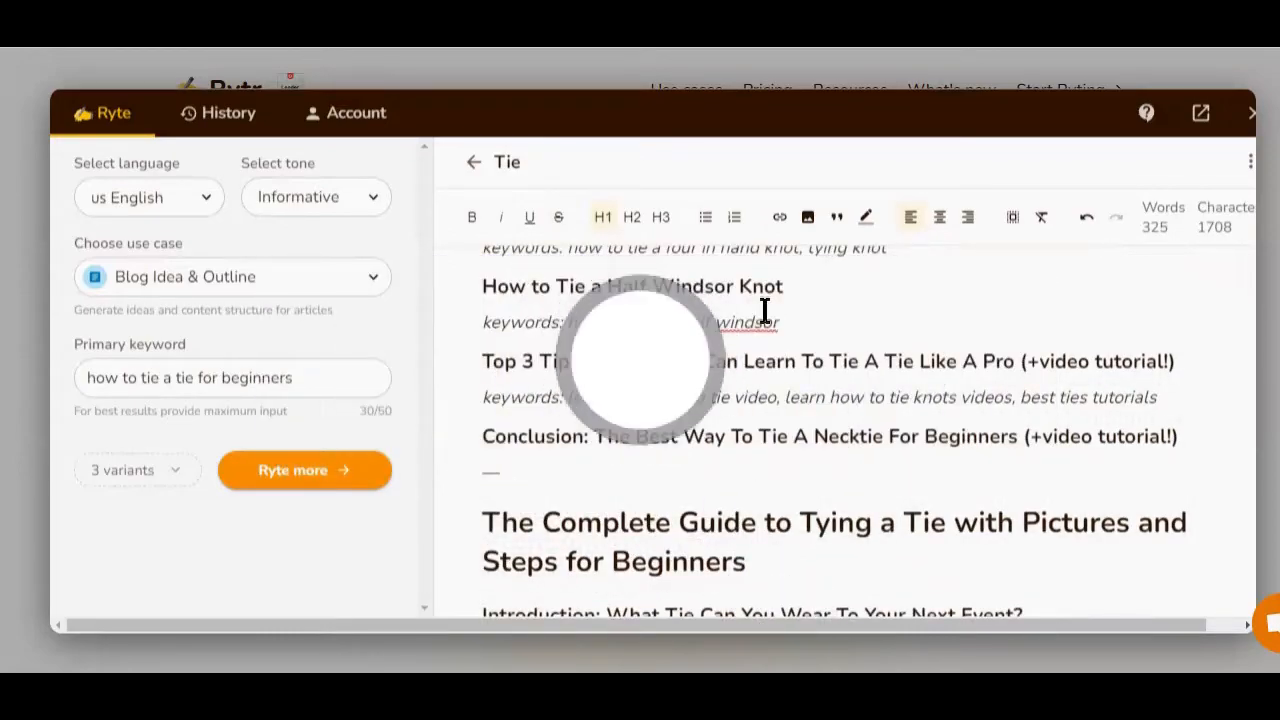
# Scroll through the three generated blog titles and outlines to compare their sections and keywords.
pyautogui.scroll(3, 794, 362)
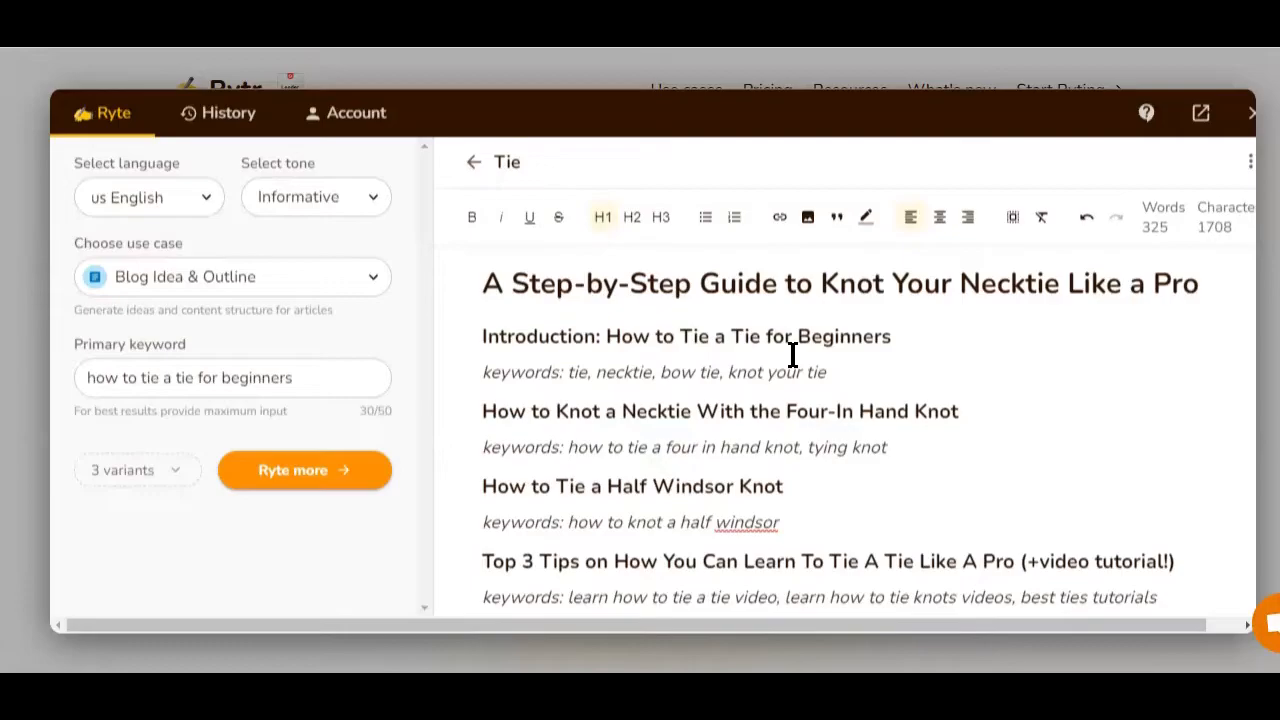
pyautogui.scroll(-4, 793, 355)
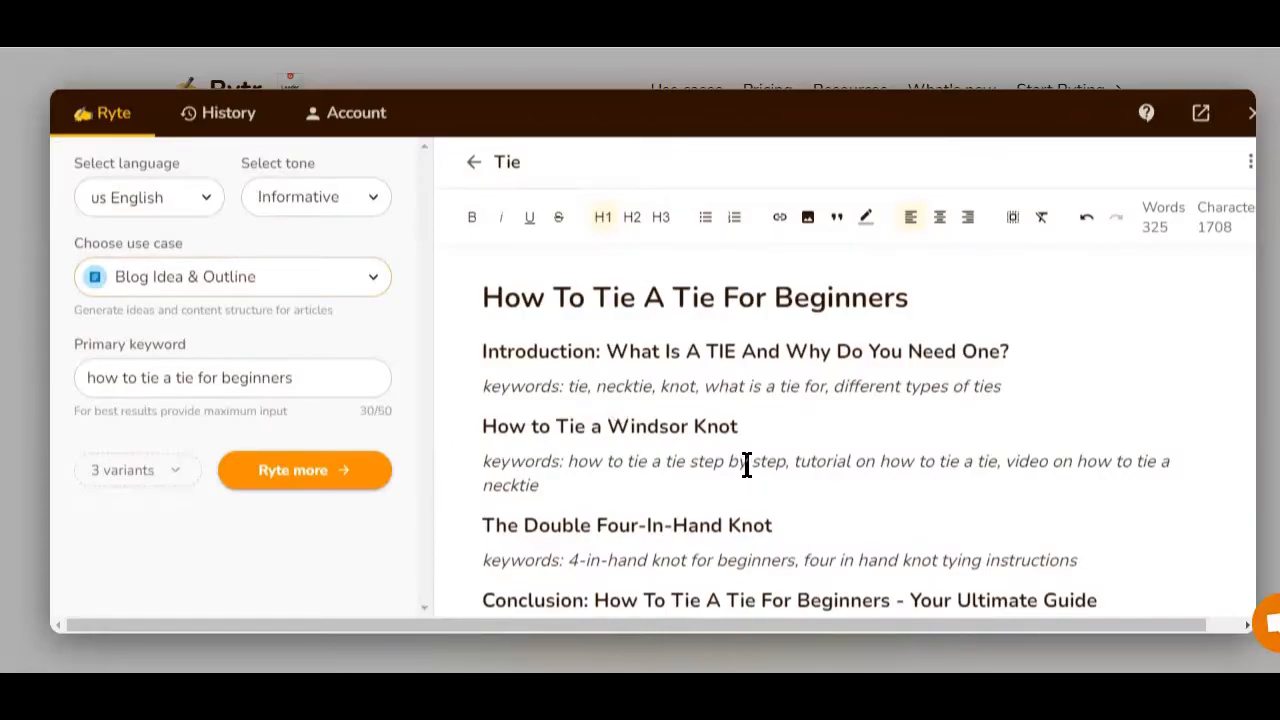
pyautogui.scroll(-6, 746, 465)
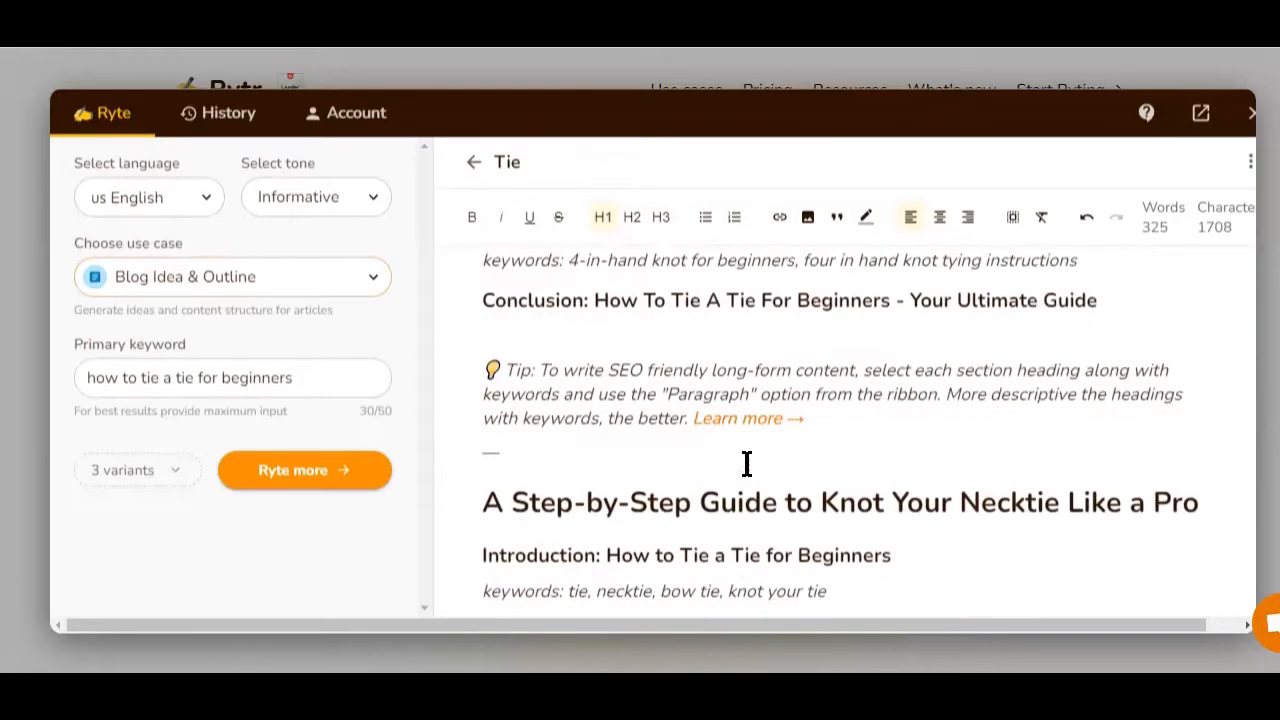
pyautogui.scroll(-5, 746, 465)
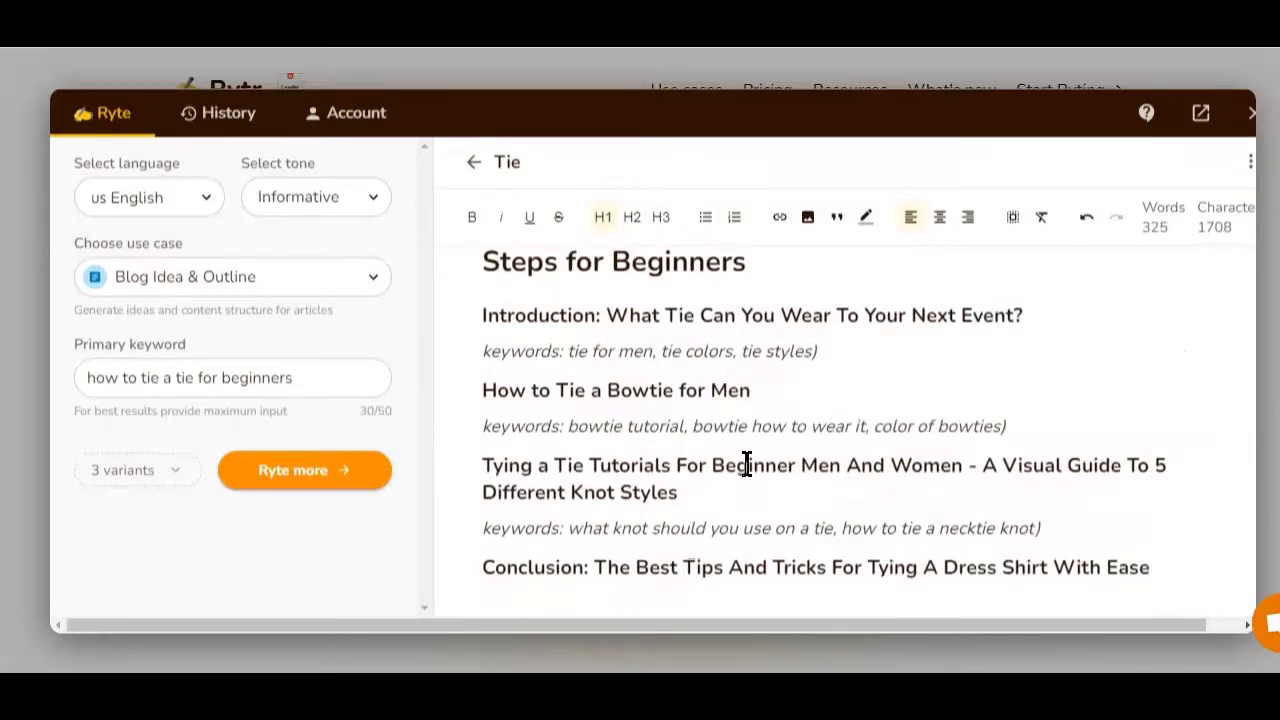
pyautogui.scroll(4, 746, 465)
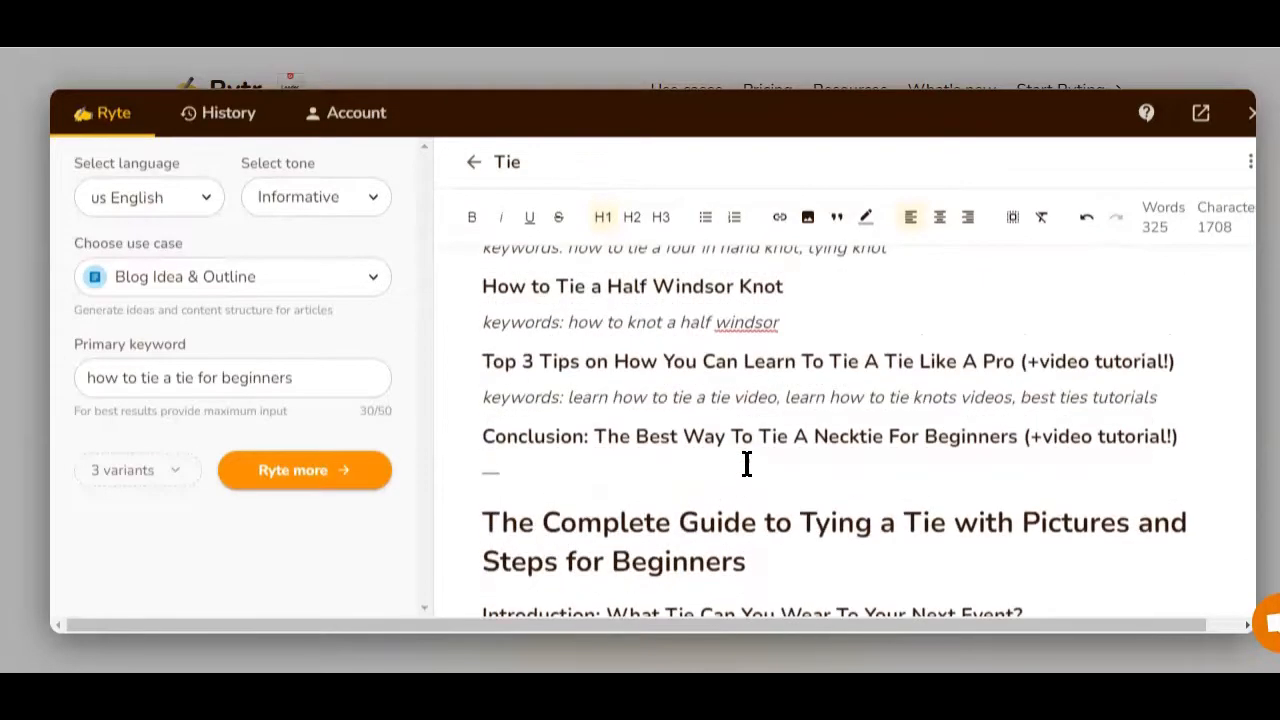
pyautogui.scroll(1, 746, 465)
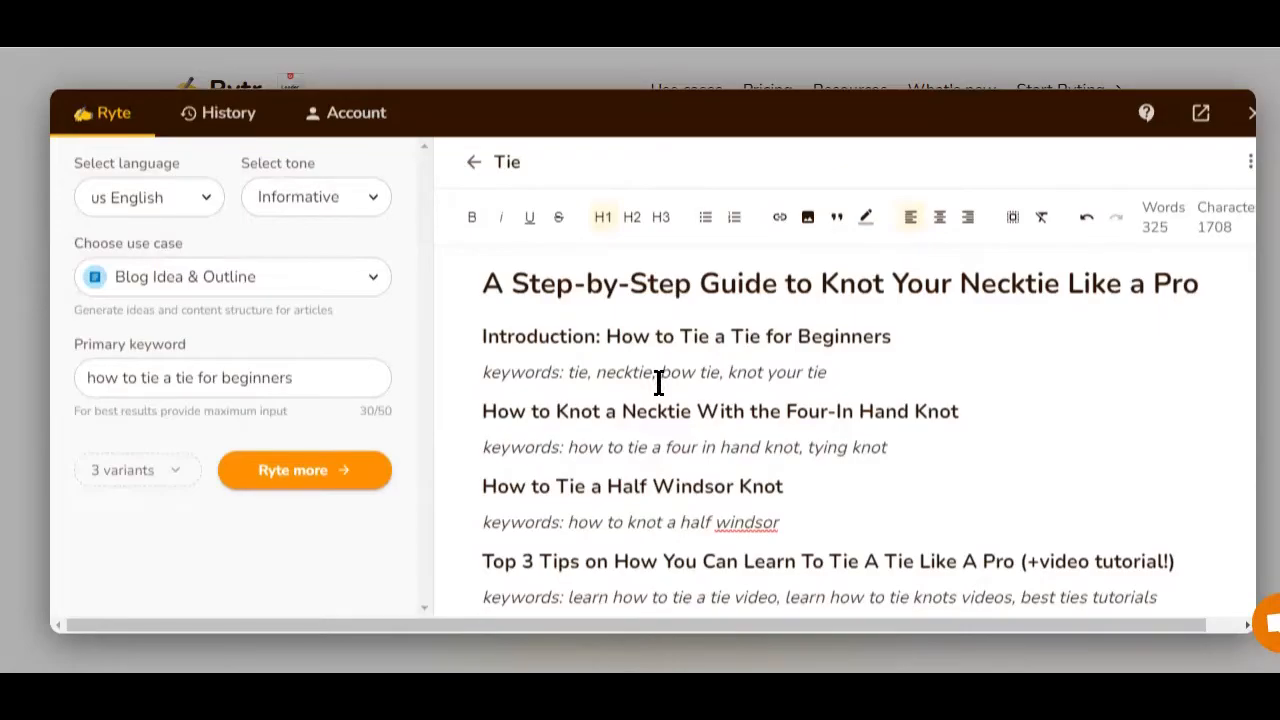
pyautogui.scroll(-10, 657, 375)
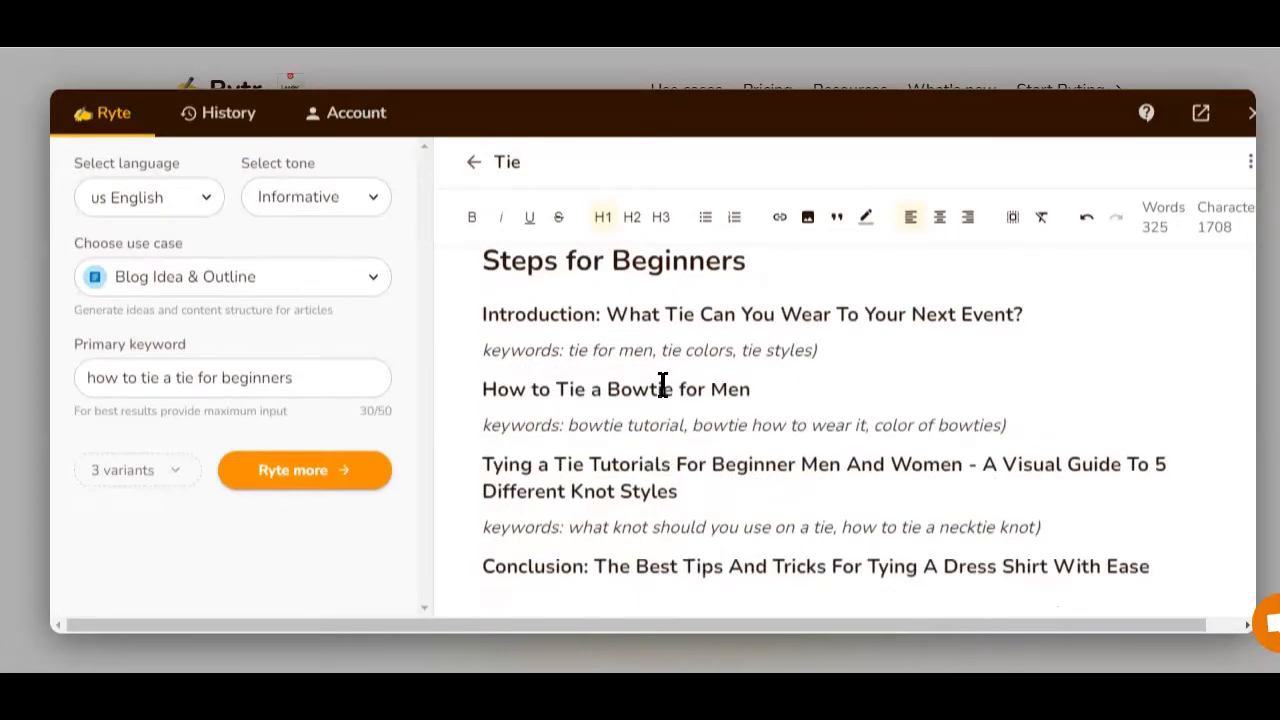
pyautogui.scroll(10, 660, 385)
pyautogui.scroll(-2, 829, 309)
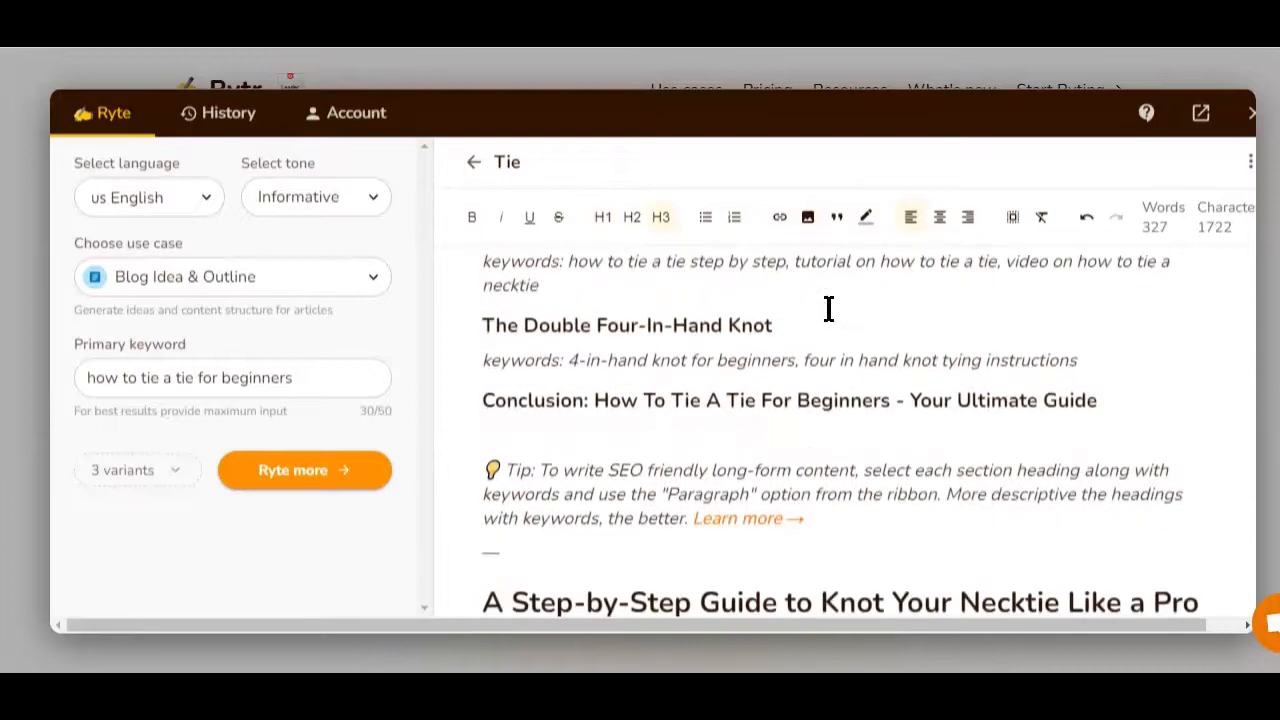
pyautogui.scroll(1, 829, 309)
# Select the 'How to Tie a Windsor Knot for beginners' heading and examine the selection toolbar's Command, Rephrase, Improve and Paragraph options.
pyautogui.tripleClick(857, 320)
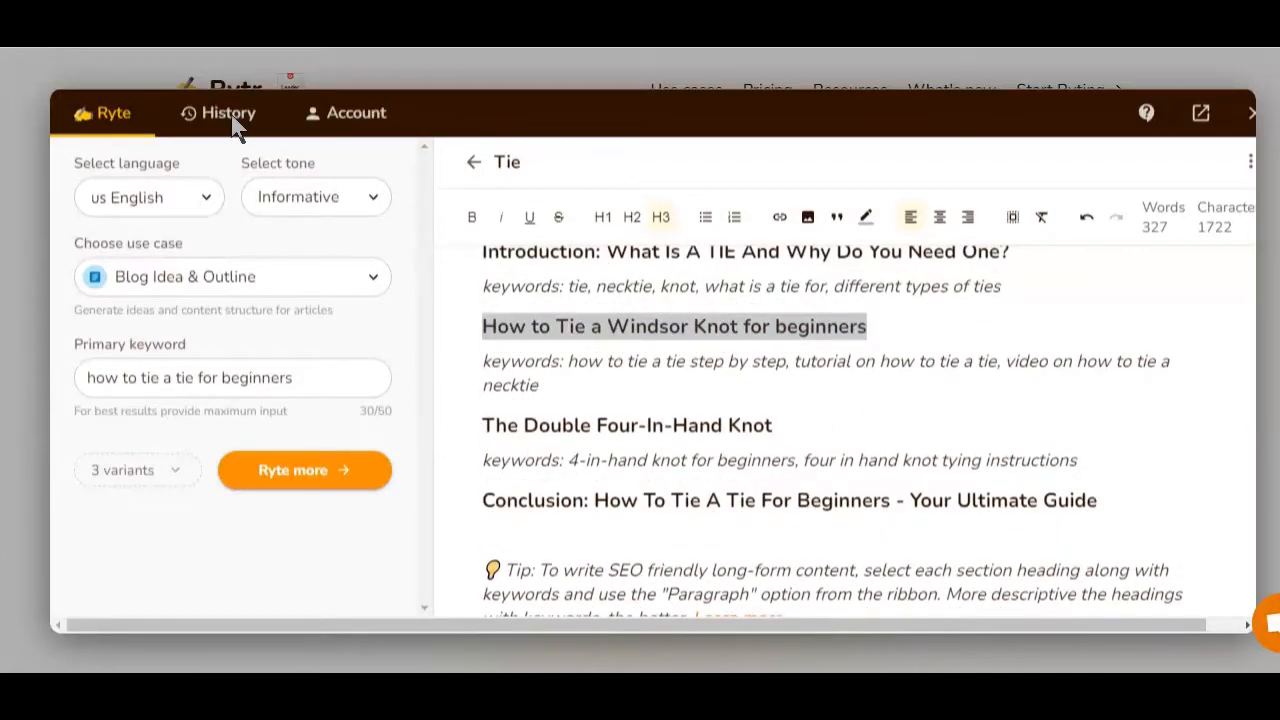
pyautogui.tripleClick(486, 326)
pyautogui.moveTo(513, 297)
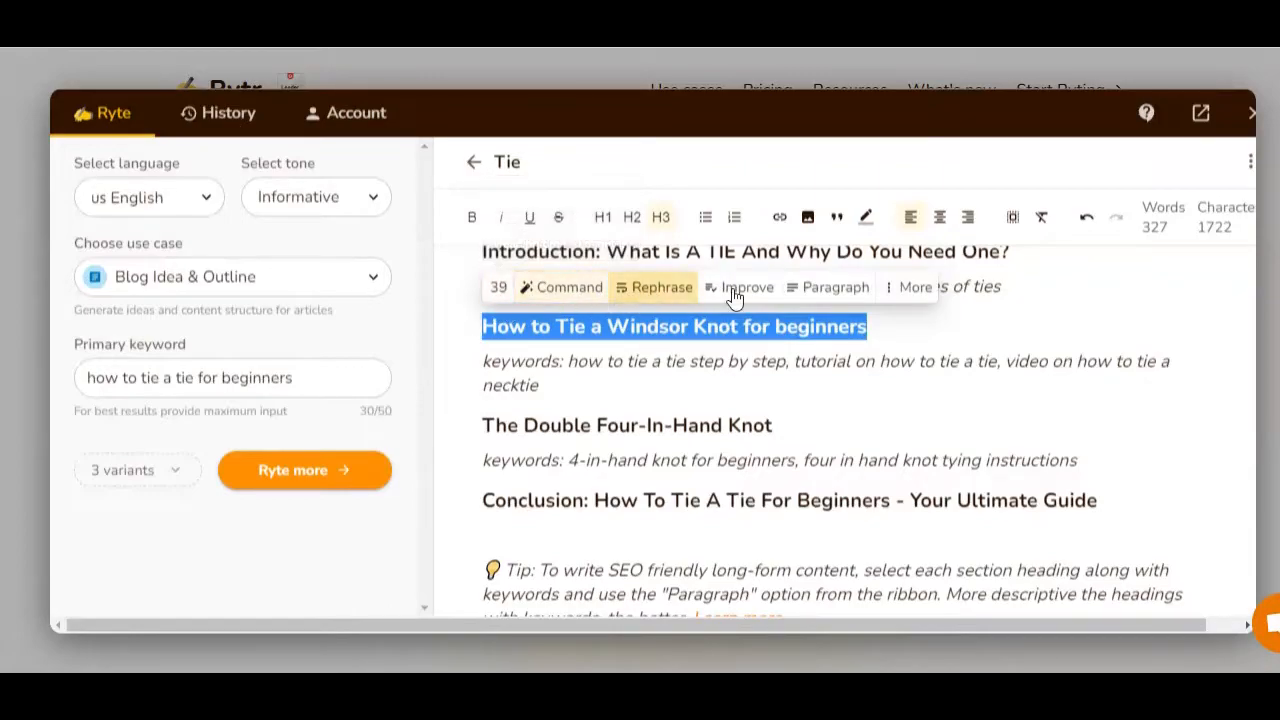
pyautogui.click(816, 327)
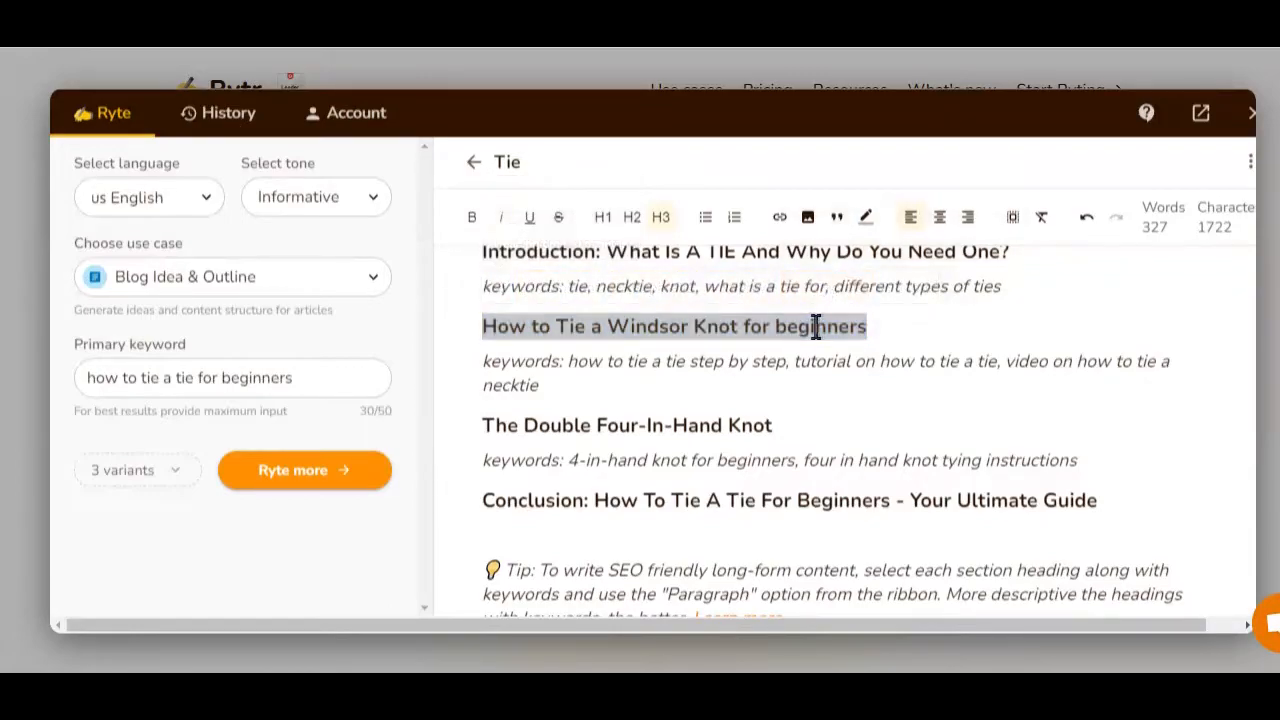
pyautogui.tripleClick(889, 324)
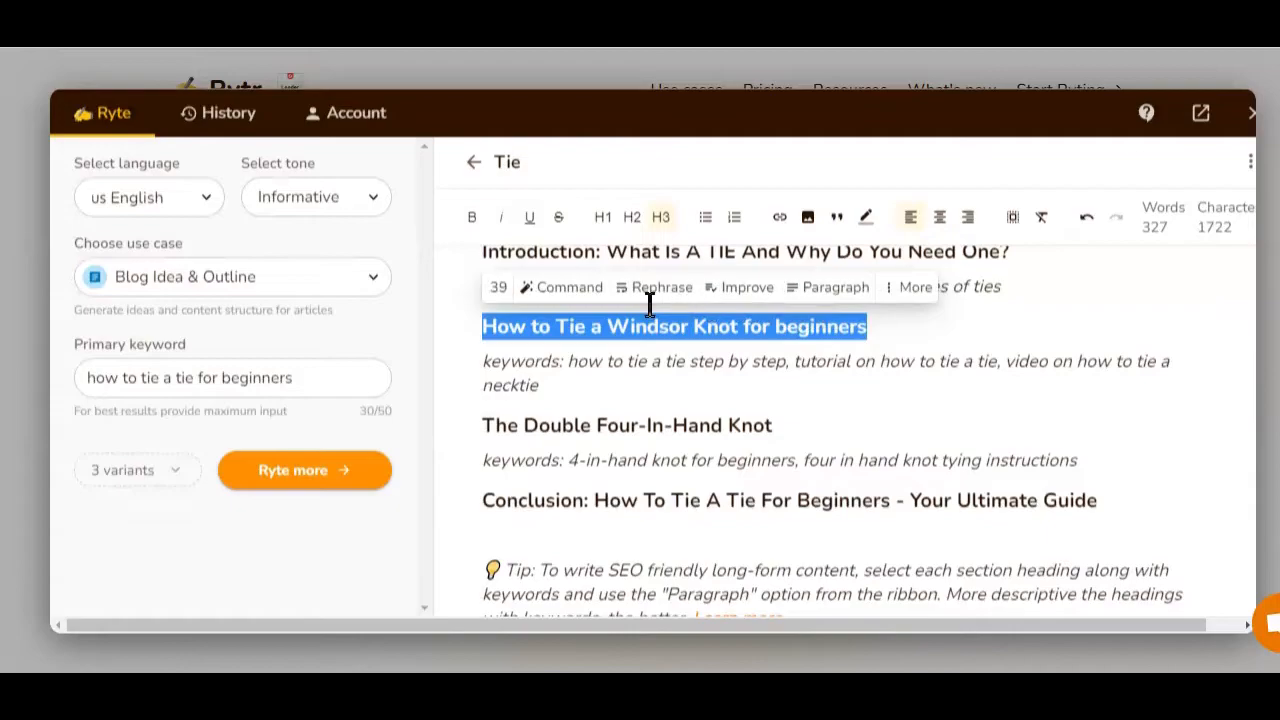
pyautogui.moveTo(499, 290)
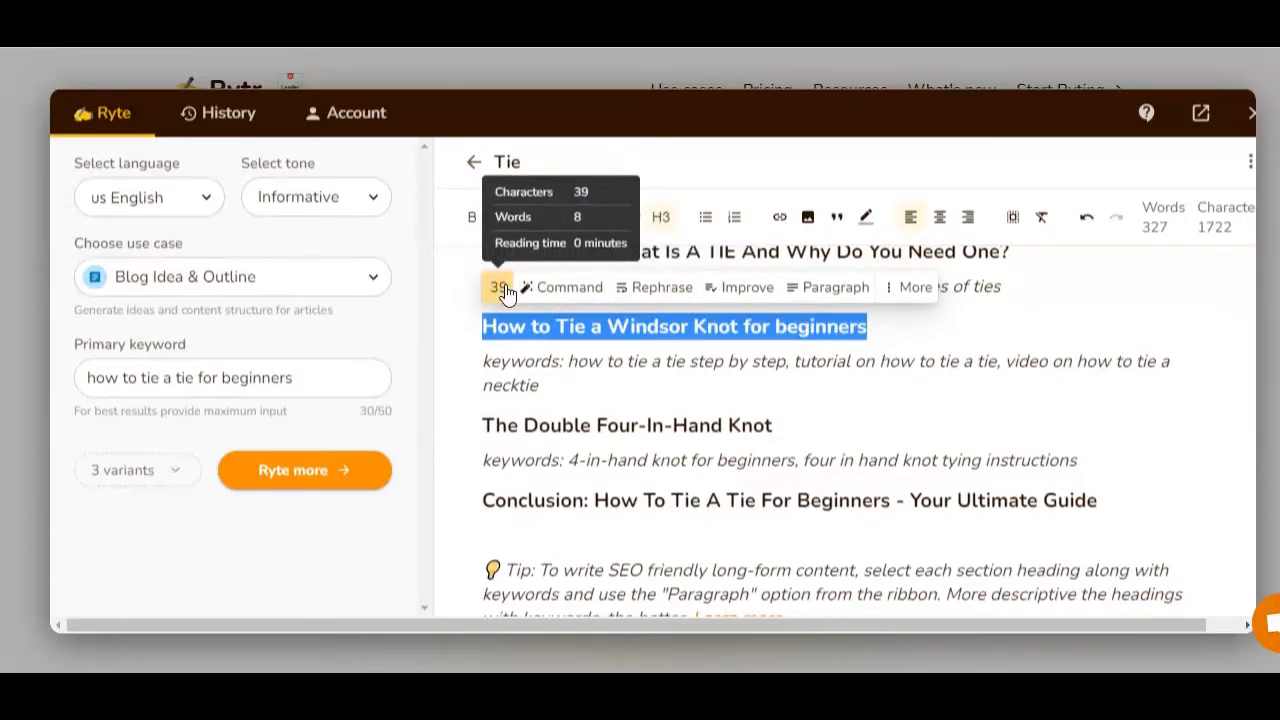
pyautogui.tripleClick(926, 331)
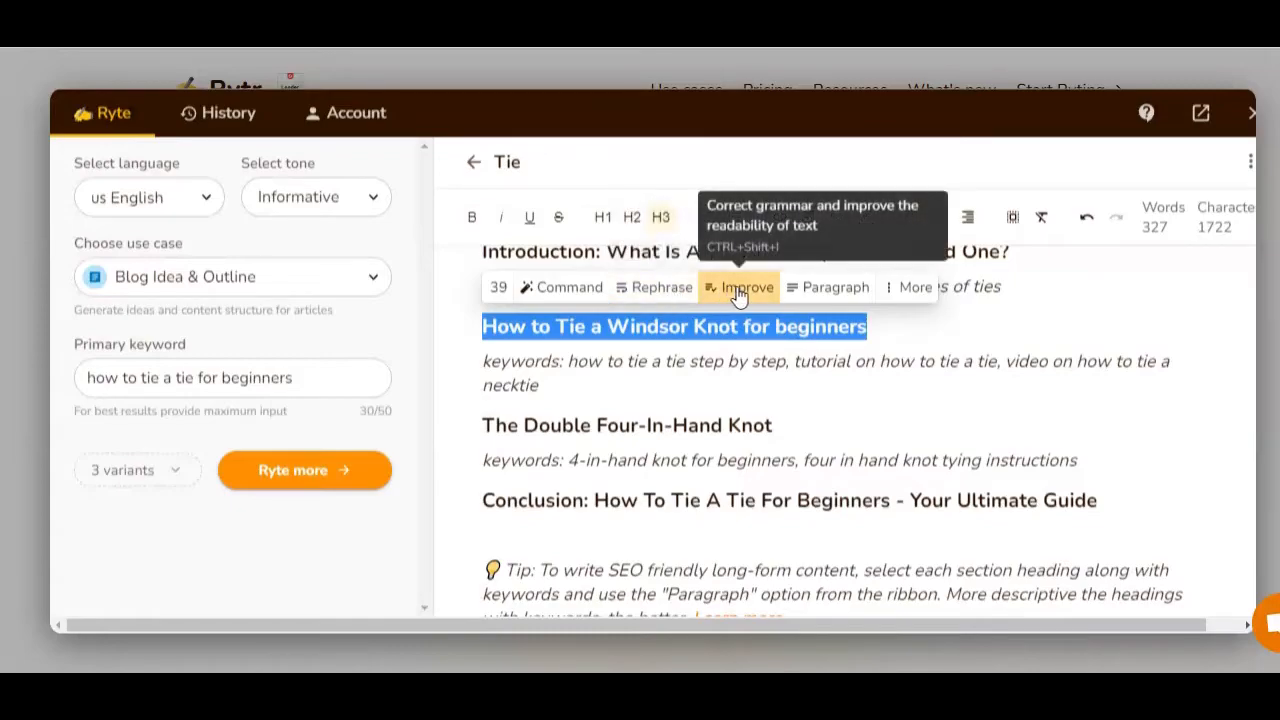
pyautogui.tripleClick(880, 334)
pyautogui.tripleClick(823, 314)
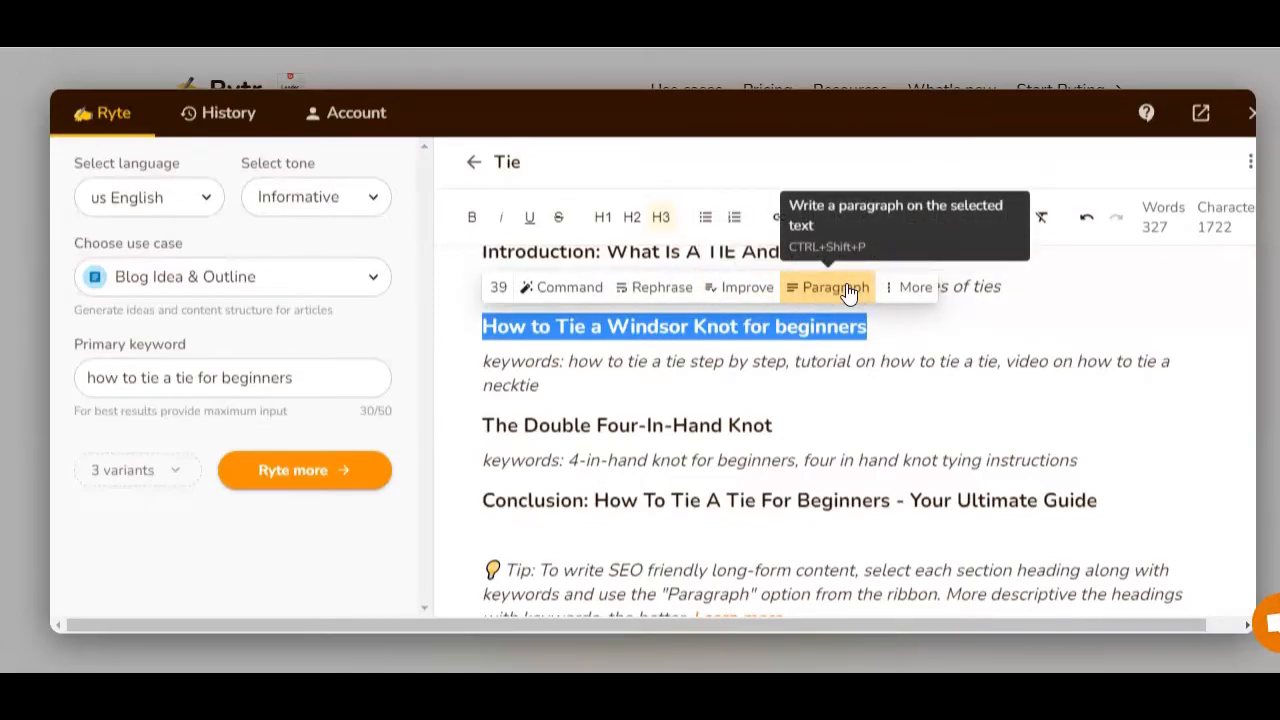
pyautogui.tripleClick(823, 326)
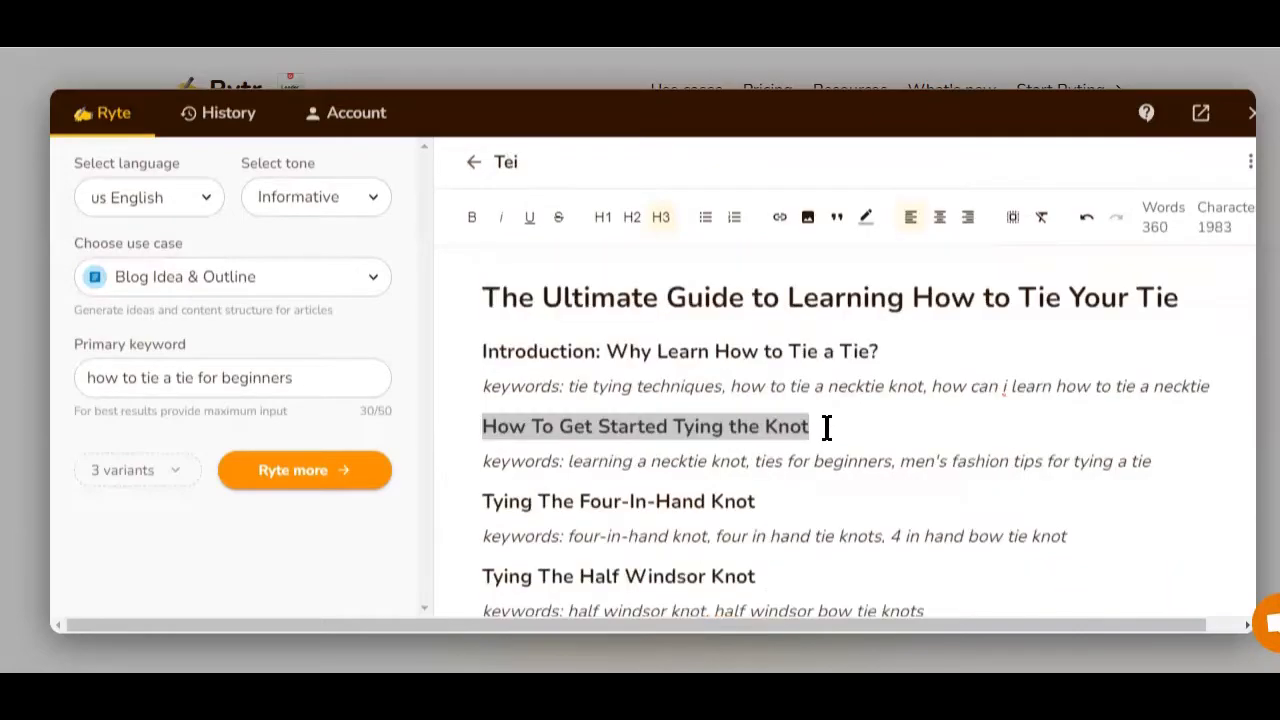
# Select the 'How To Get Started Tying the Knot' heading and generate a paragraph for it.
pyautogui.click(822, 426)
pyautogui.moveTo(812, 428); pyautogui.dragTo(486, 426)
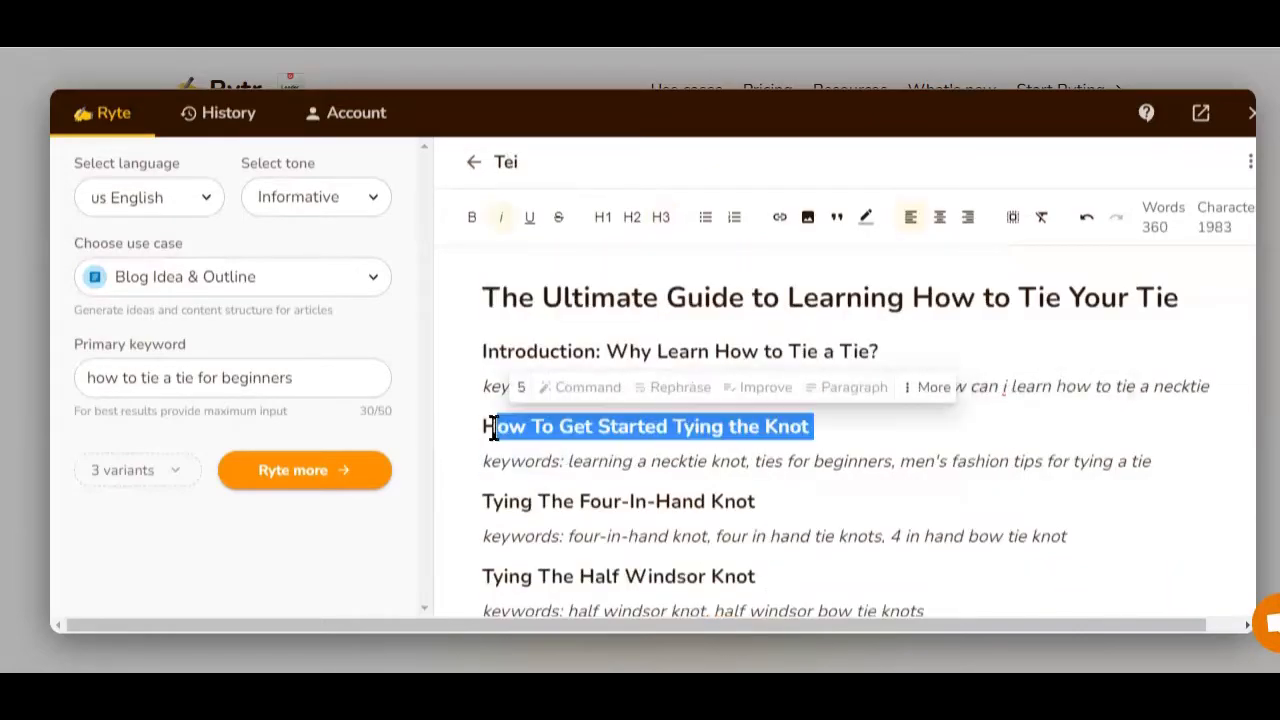
pyautogui.click(829, 388)
# Read through the generated paragraph and the remaining outline headings in the document.
pyautogui.scroll(1, 805, 437)
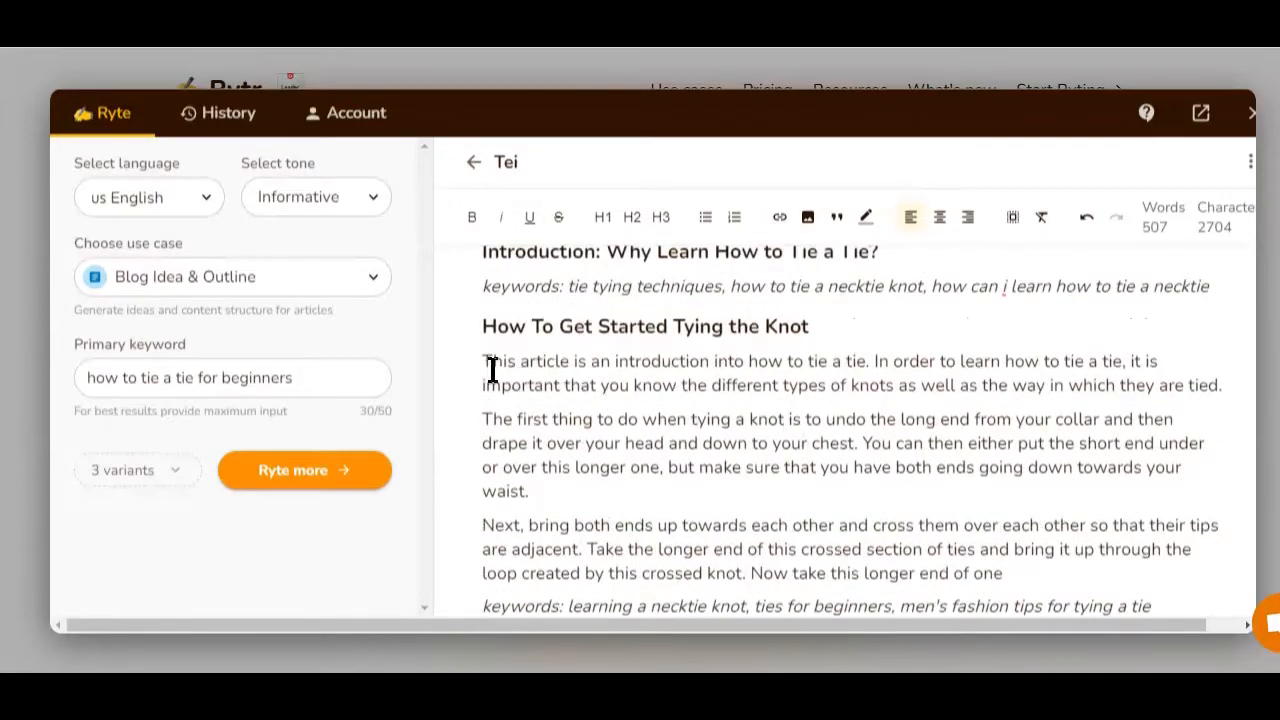
pyautogui.scroll(1, 600, 410)
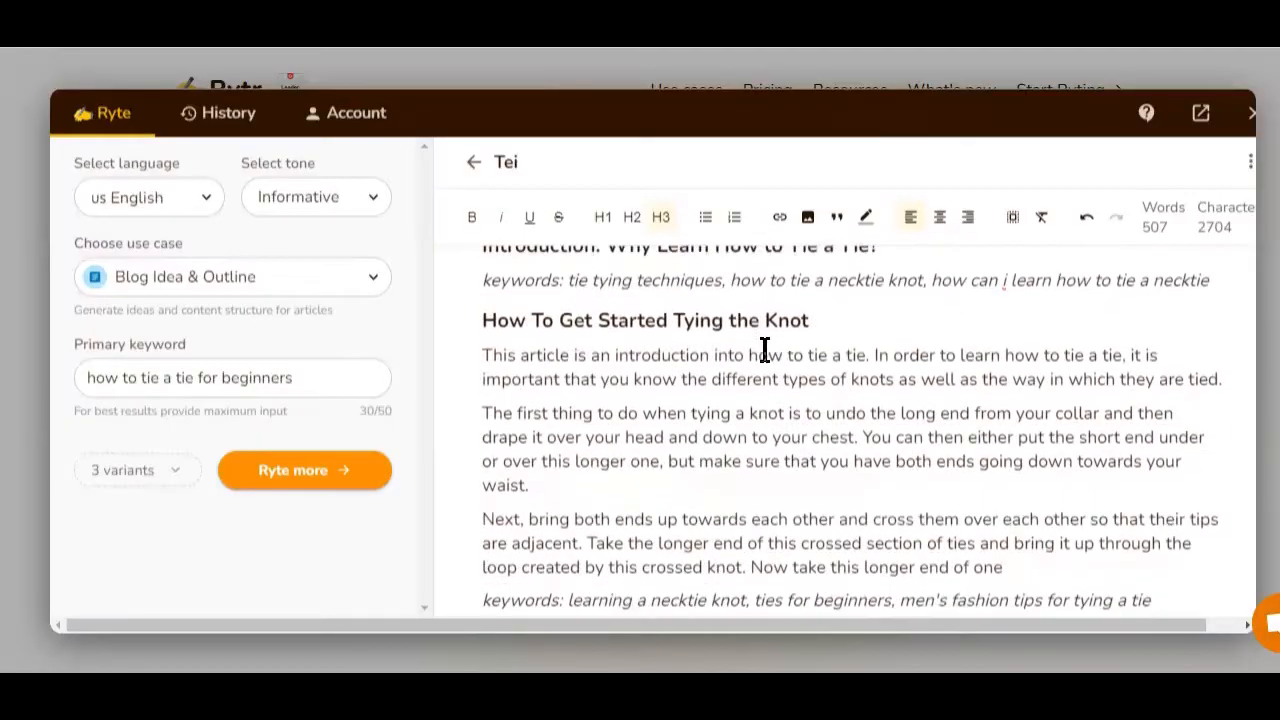
pyautogui.scroll(-2, 765, 349)
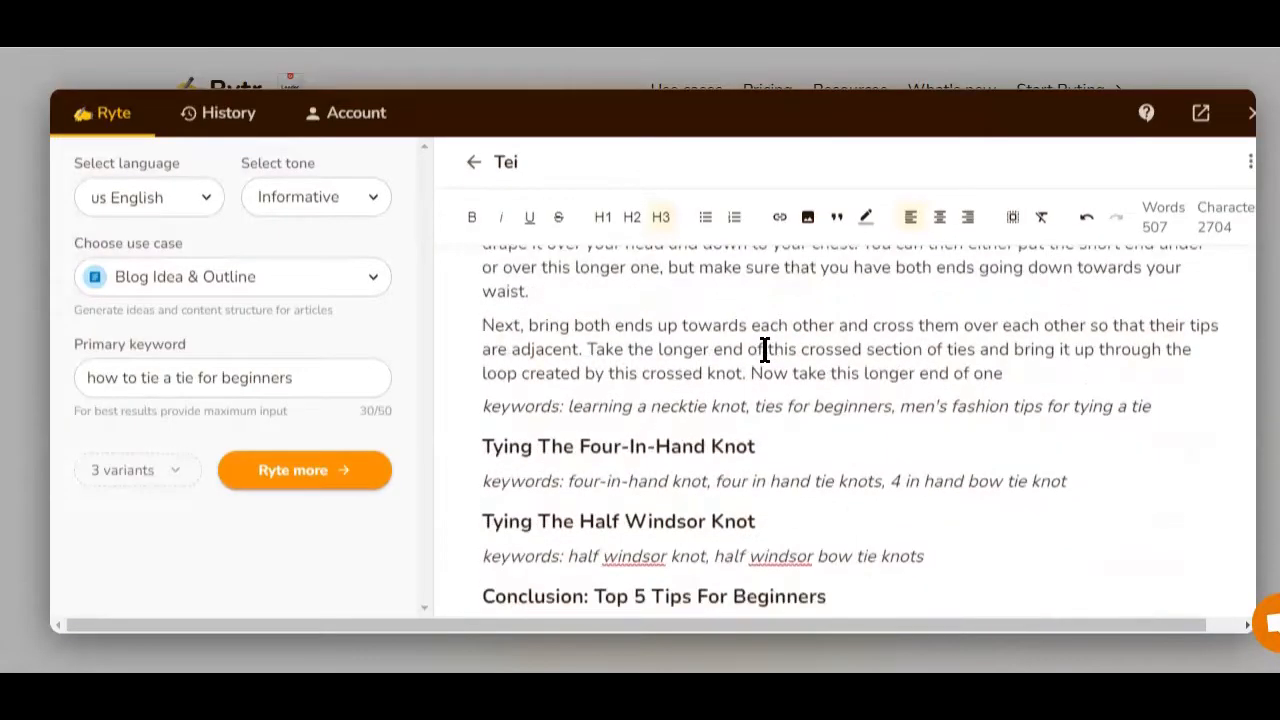
pyautogui.scroll(-1, 765, 349)
pyautogui.moveTo(491, 347)
pyautogui.mouseDown()
pyautogui.moveTo(800, 354)
pyautogui.moveTo(477, 344)
pyautogui.mouseUp()
pyautogui.click(784, 346)
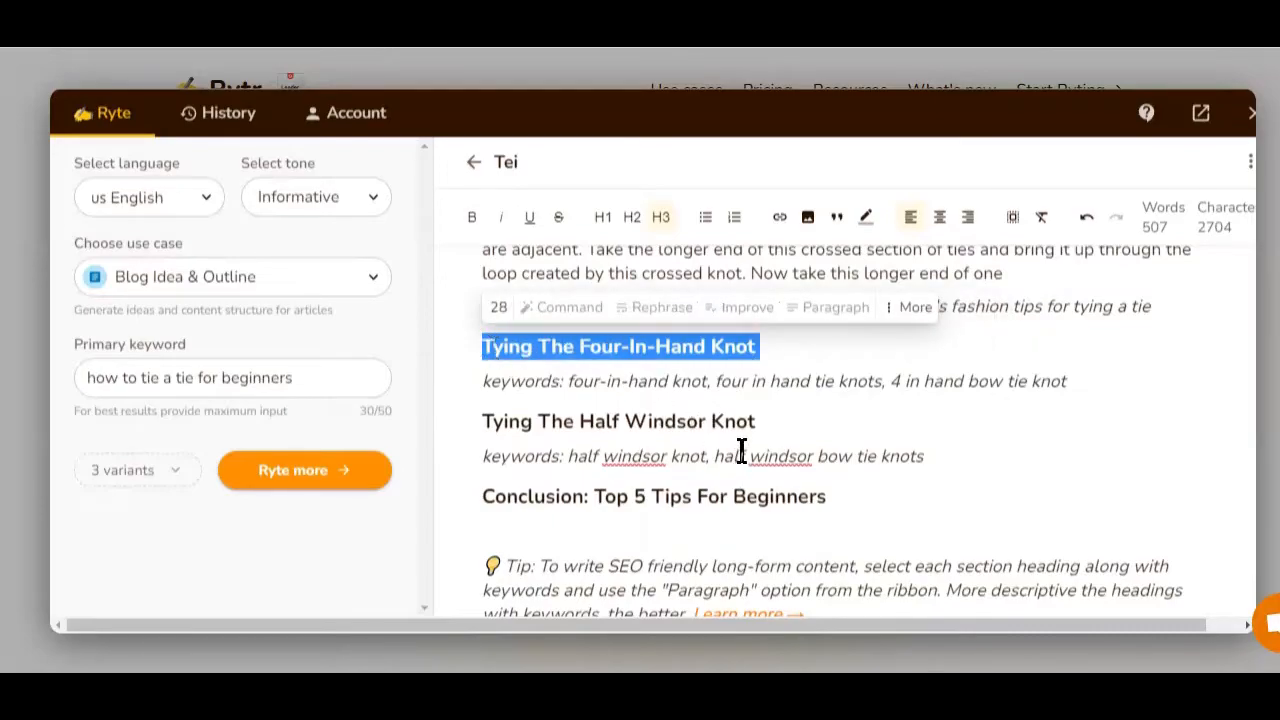
pyautogui.click(155, 200)
pyautogui.click(931, 435)
pyautogui.scroll(3, 881, 433)
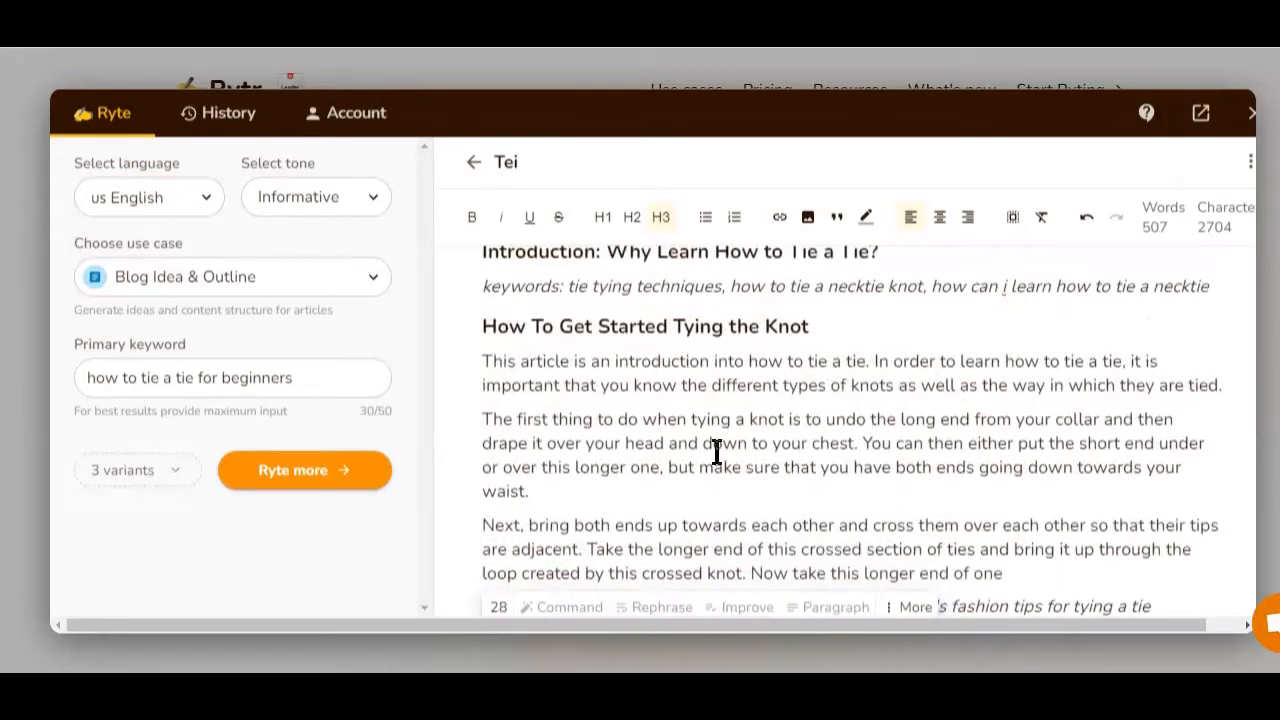
pyautogui.scroll(-3, 720, 450)
pyautogui.scroll(-2, 726, 449)
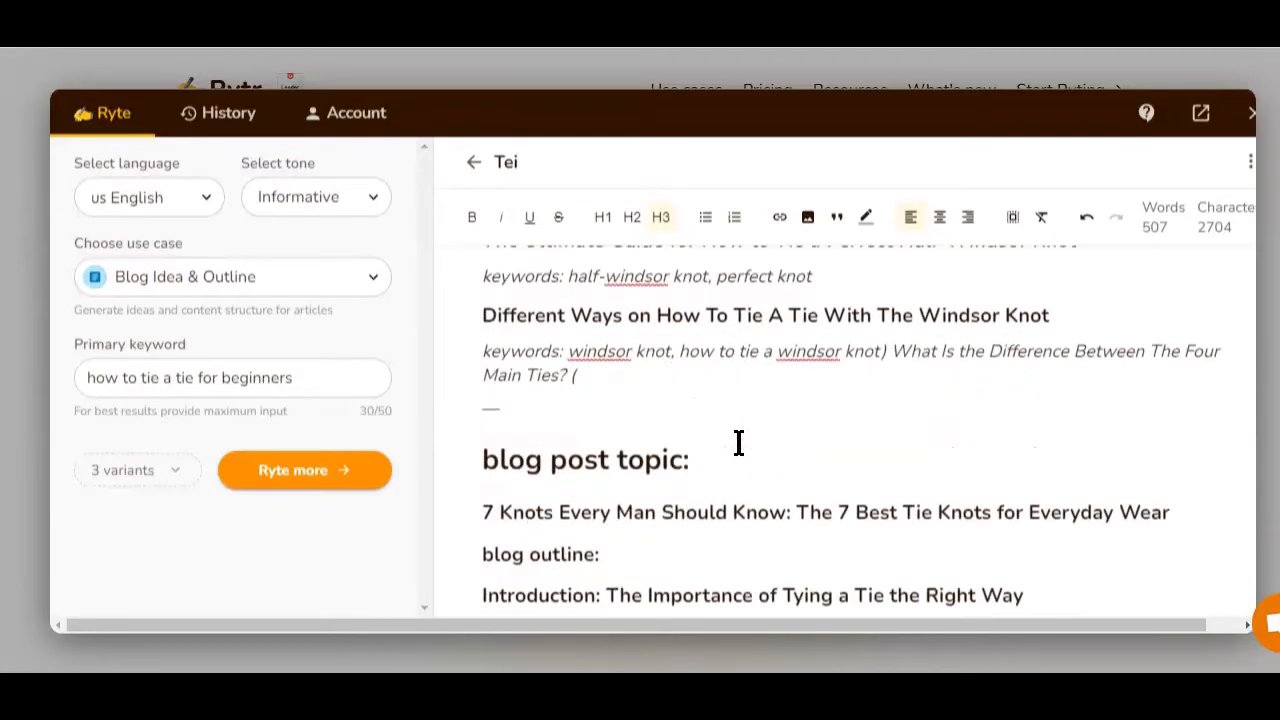
pyautogui.scroll(3, 738, 443)
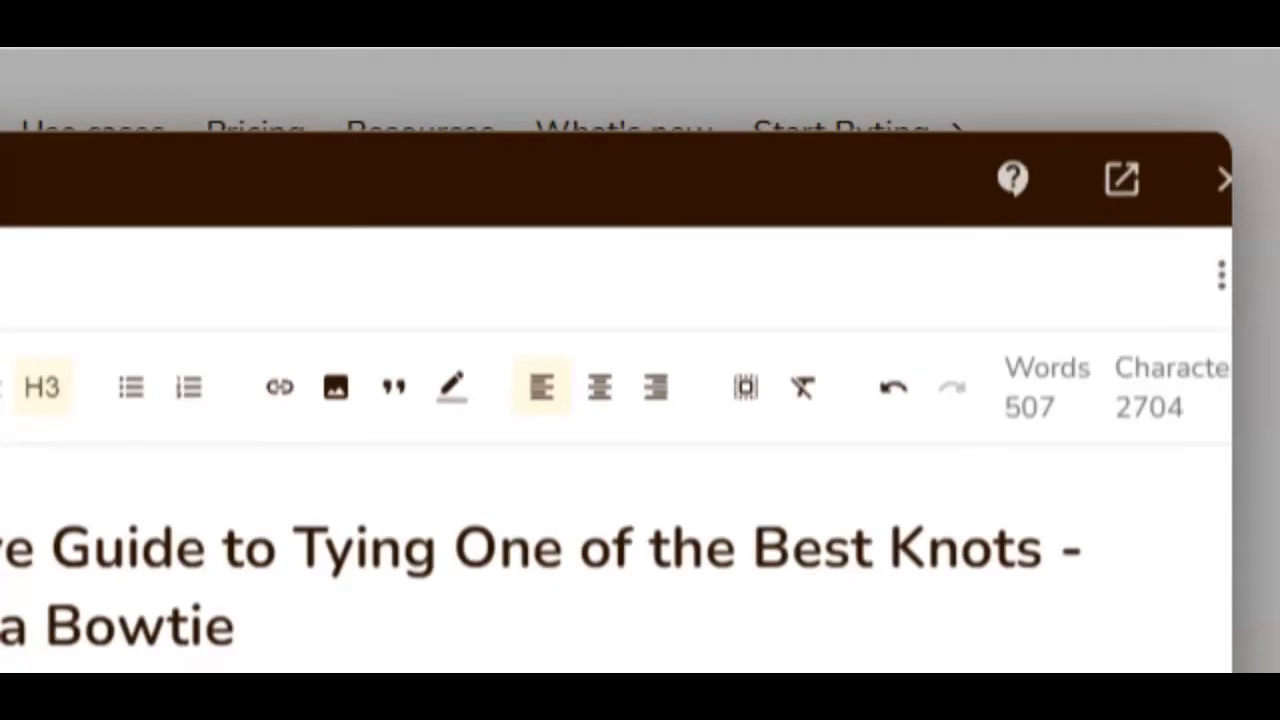
# Open the document's options menu and download the document as a .docx file.
pyautogui.click(1221, 275)
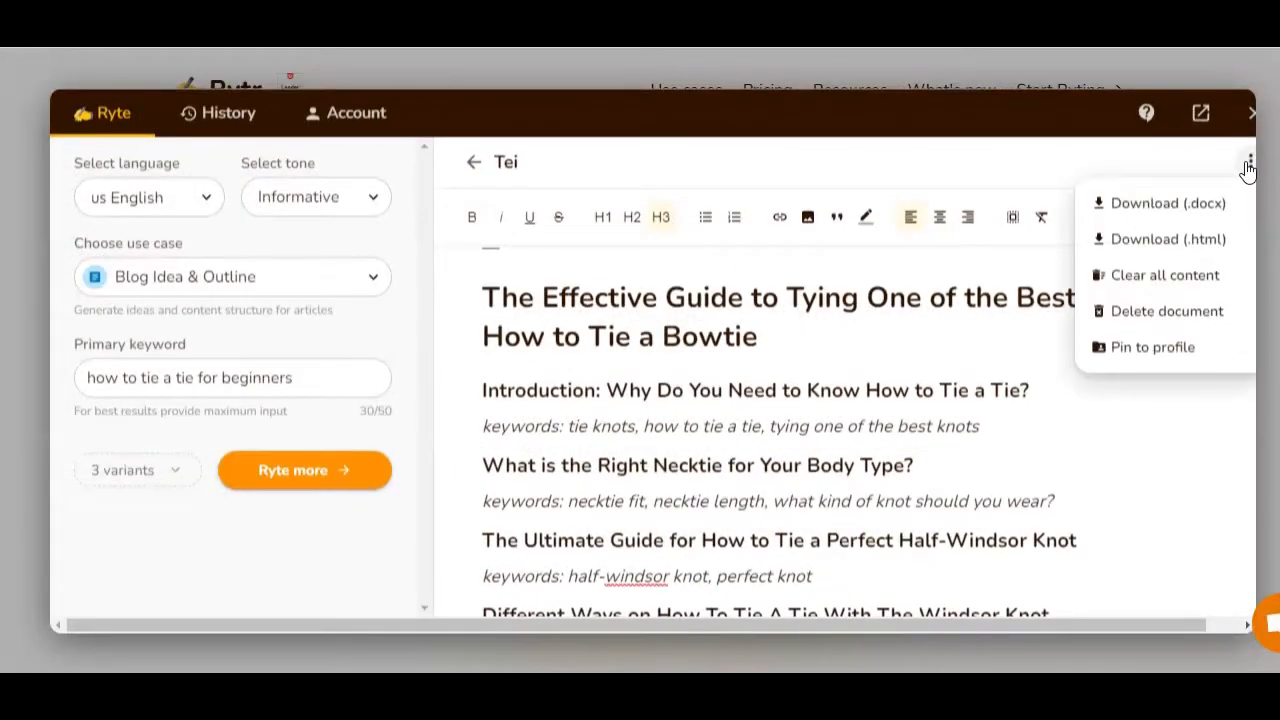
pyautogui.click(1240, 210)
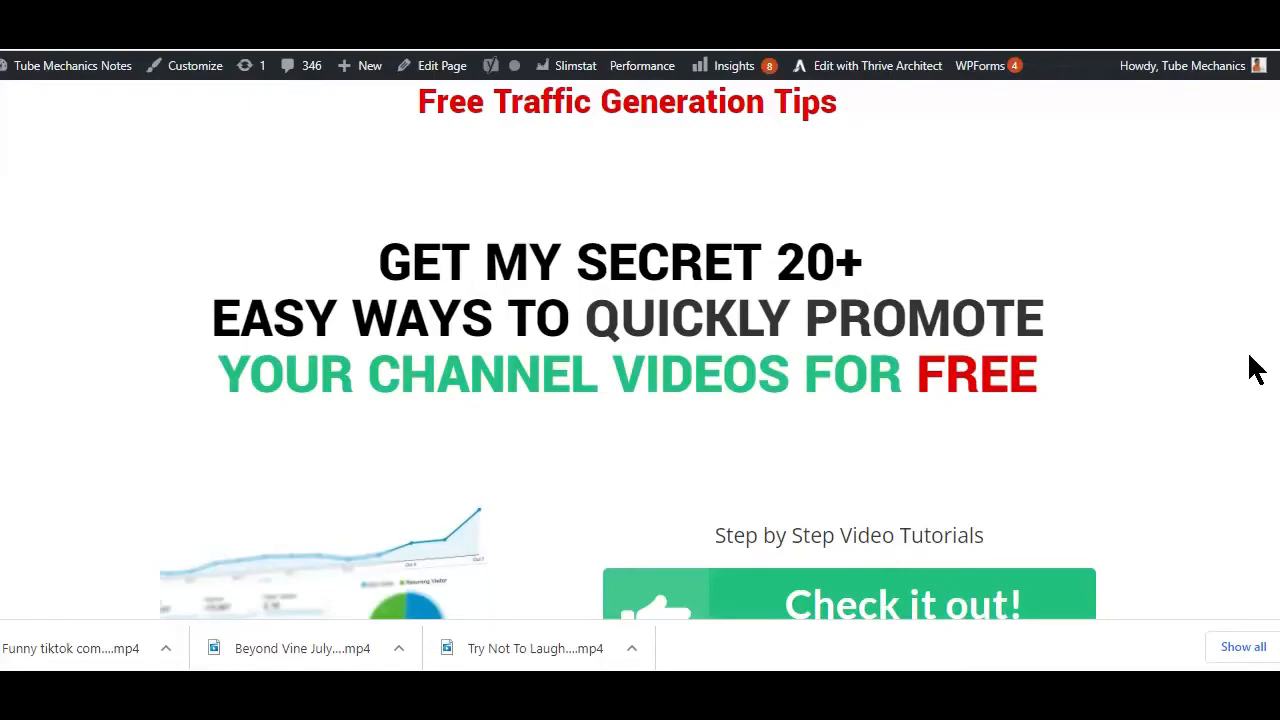
pyautogui.scroll(-1, 1256, 370)
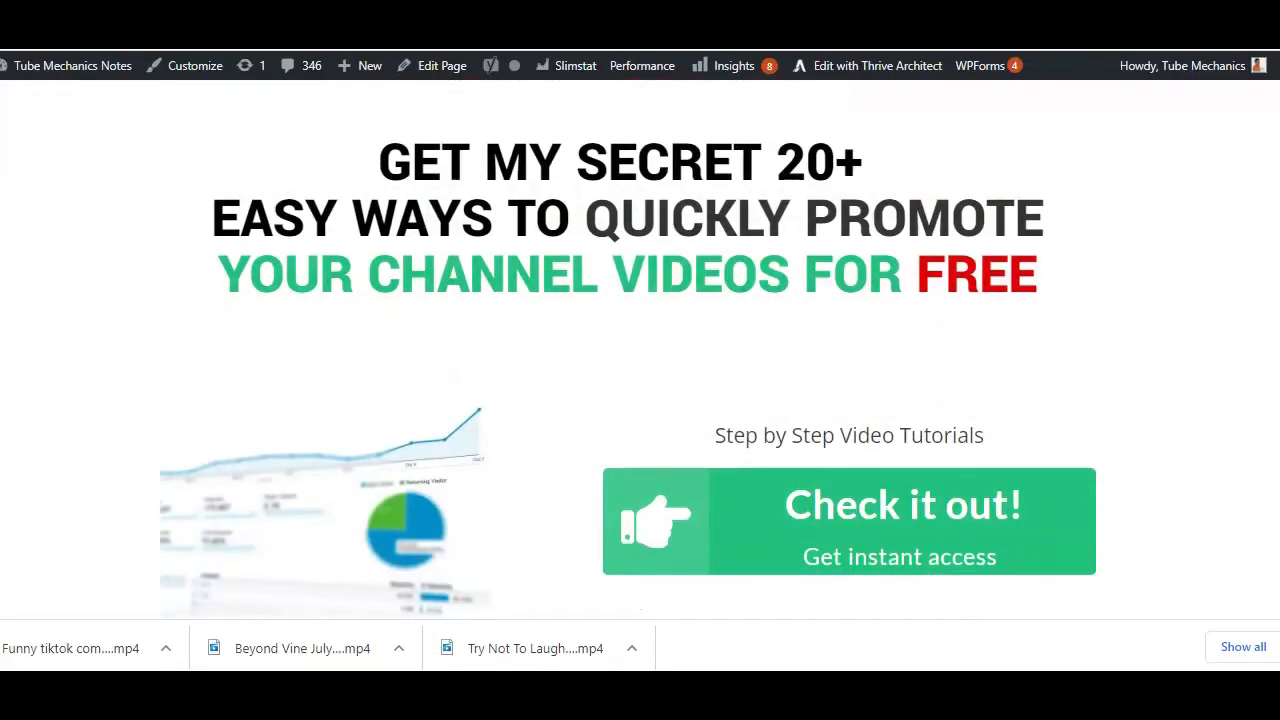
pyautogui.click(1279, 647)
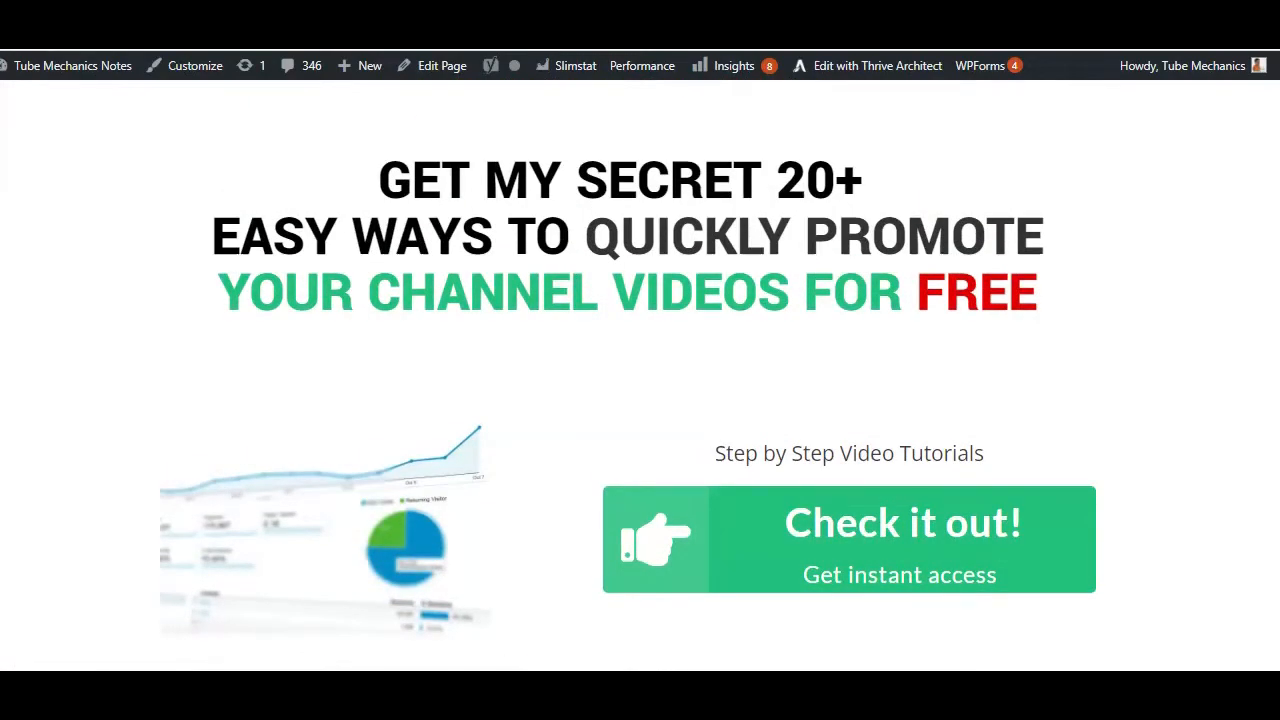